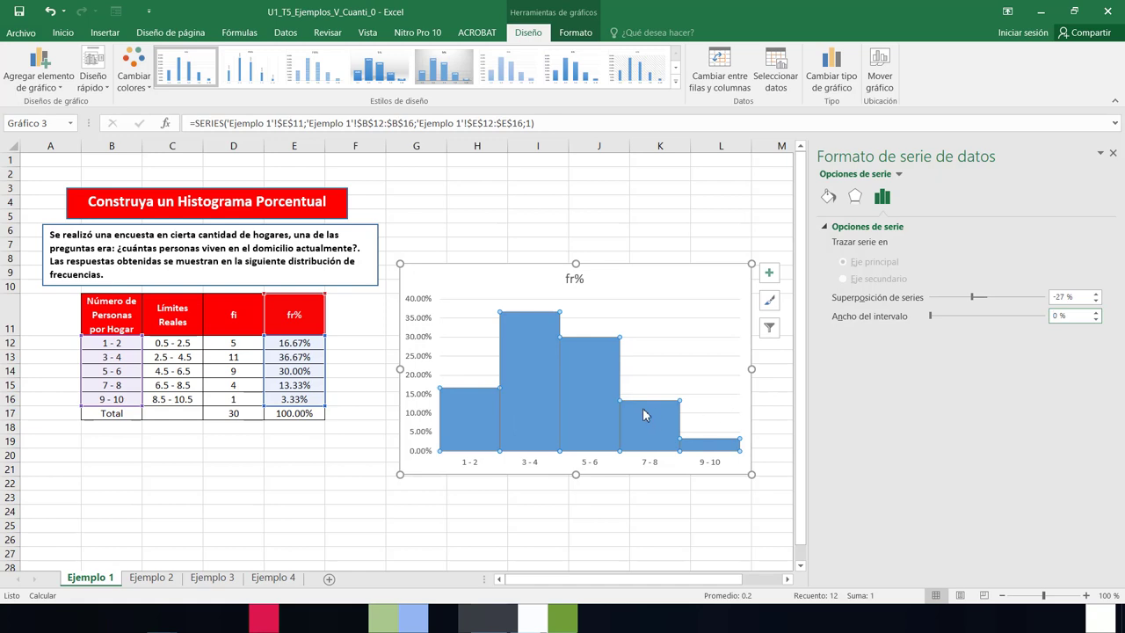
Step: Give the histogram bars a solid black border 1.5 pt wide and close the formatting options
{"action": "mouse_move", "coordinate": [644, 415]}
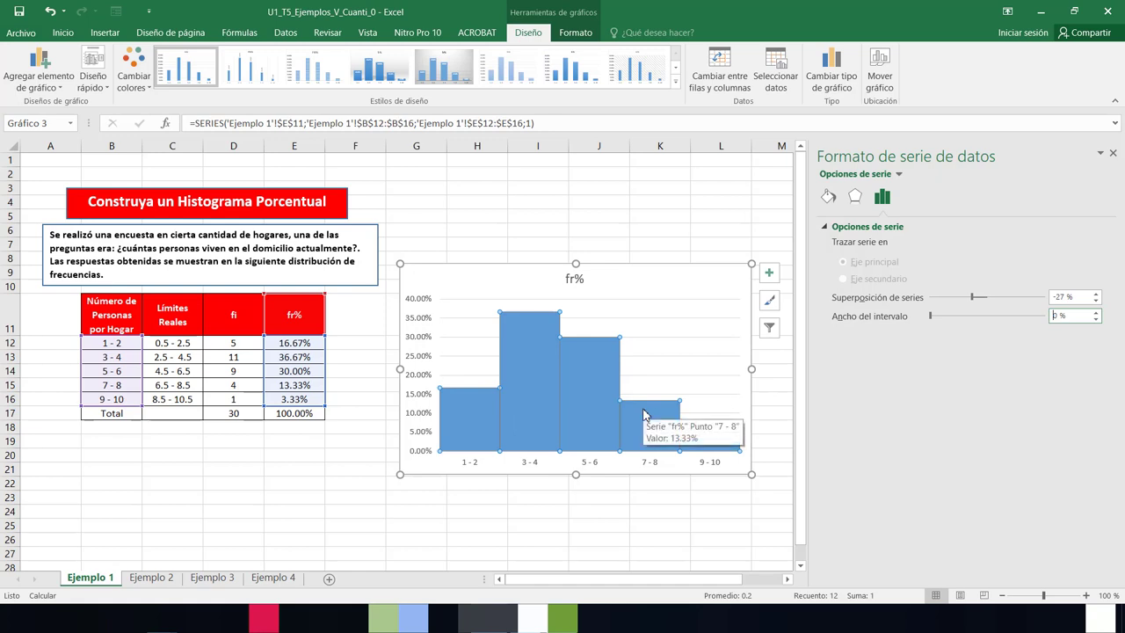
{"action": "left_click", "coordinate": [830, 198]}
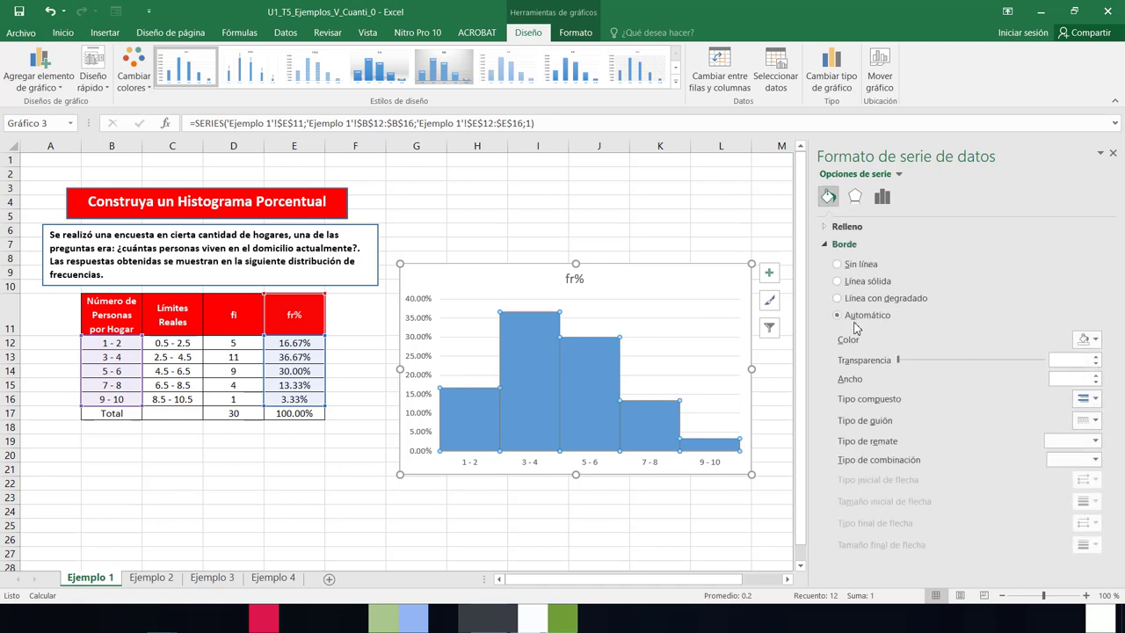
{"action": "left_click", "coordinate": [838, 282]}
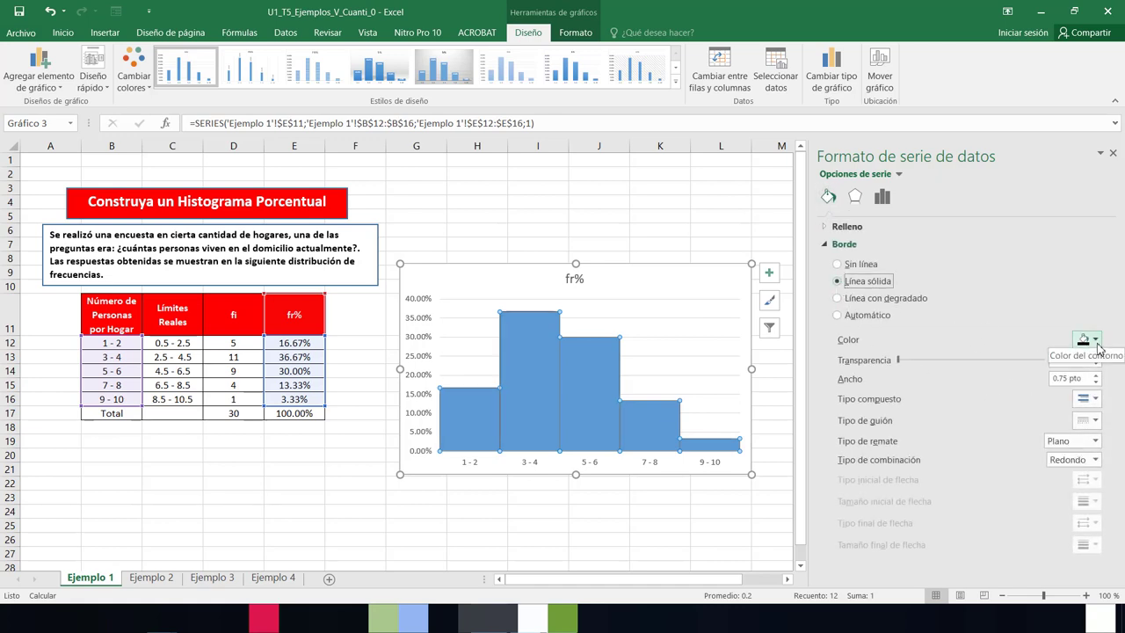
{"action": "left_click_drag", "start_coordinate": [1083, 378], "coordinate": [1046, 377]}
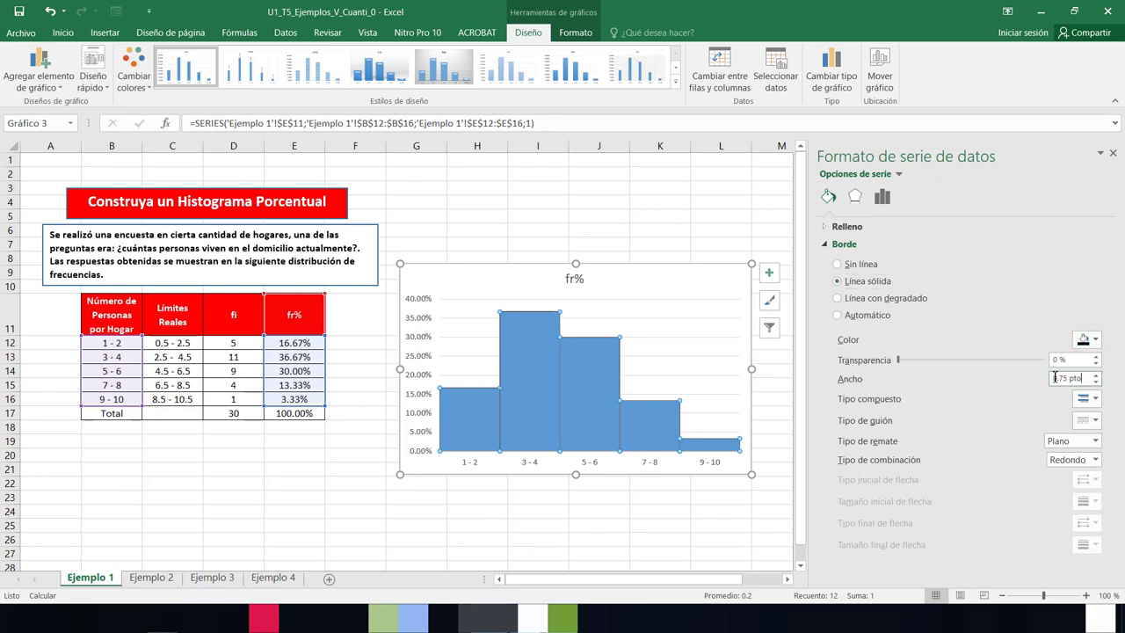
{"action": "type", "text": "1.5"}
{"action": "key", "text": "Return"}
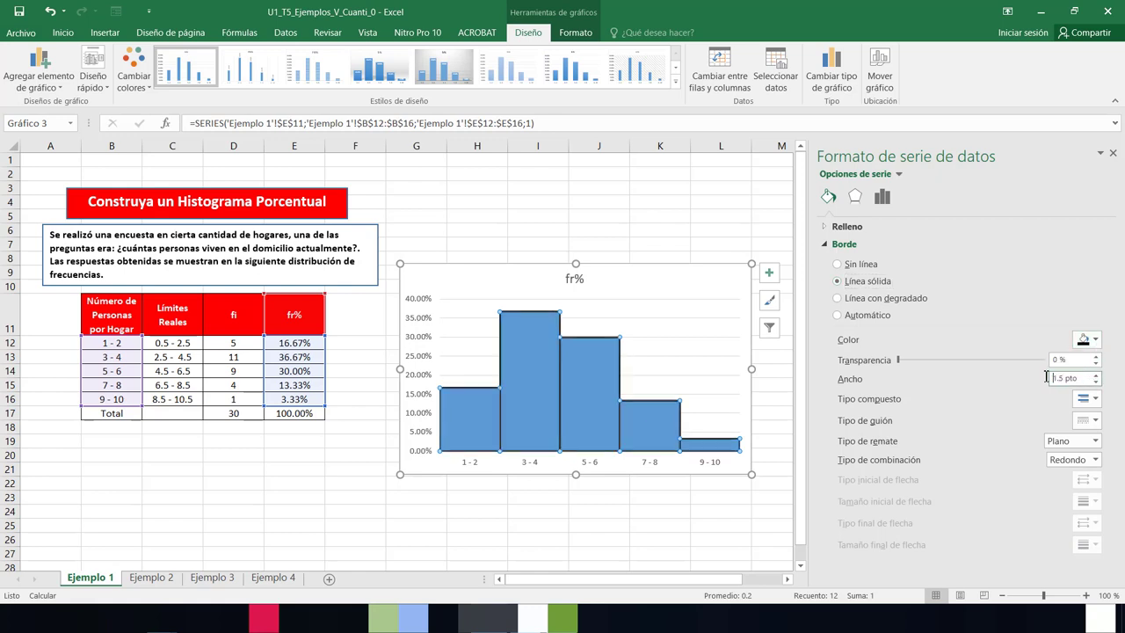
{"action": "left_click", "coordinate": [704, 230]}
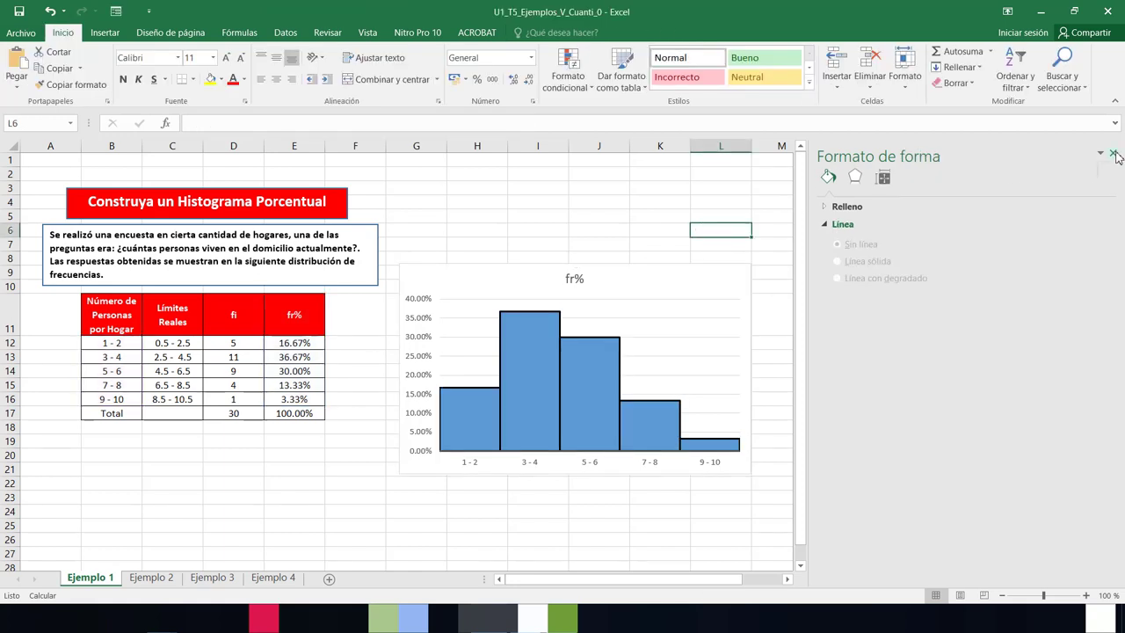
{"action": "left_click", "coordinate": [1113, 154]}
Step: Add axis titles to the histogram and open its chart title for editing
{"action": "left_click", "coordinate": [739, 276]}
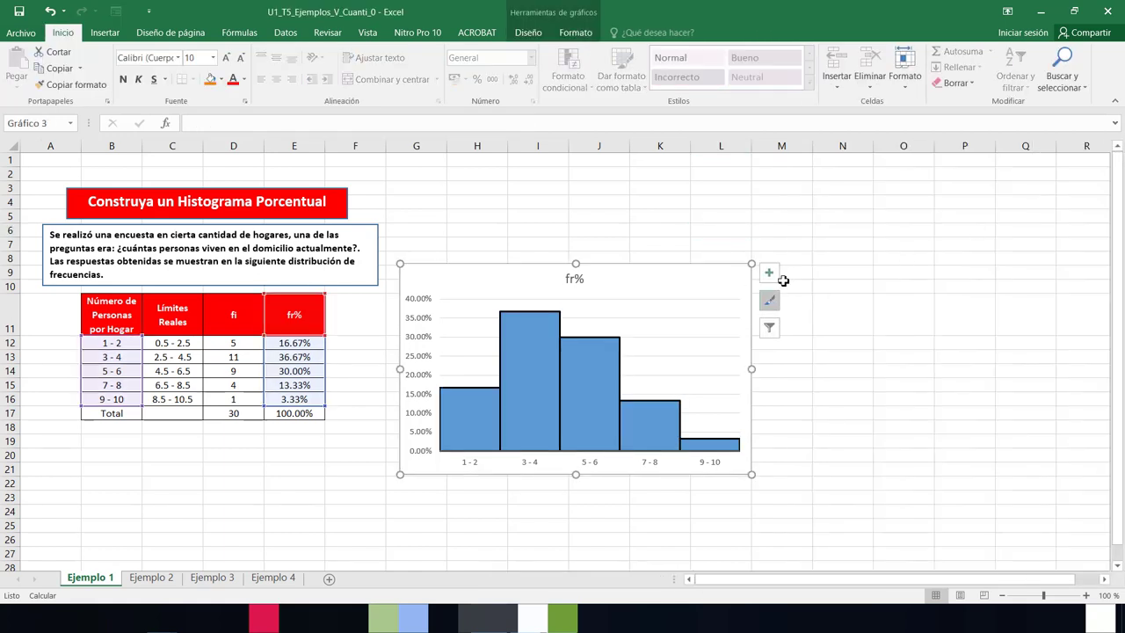
{"action": "left_click", "coordinate": [769, 272]}
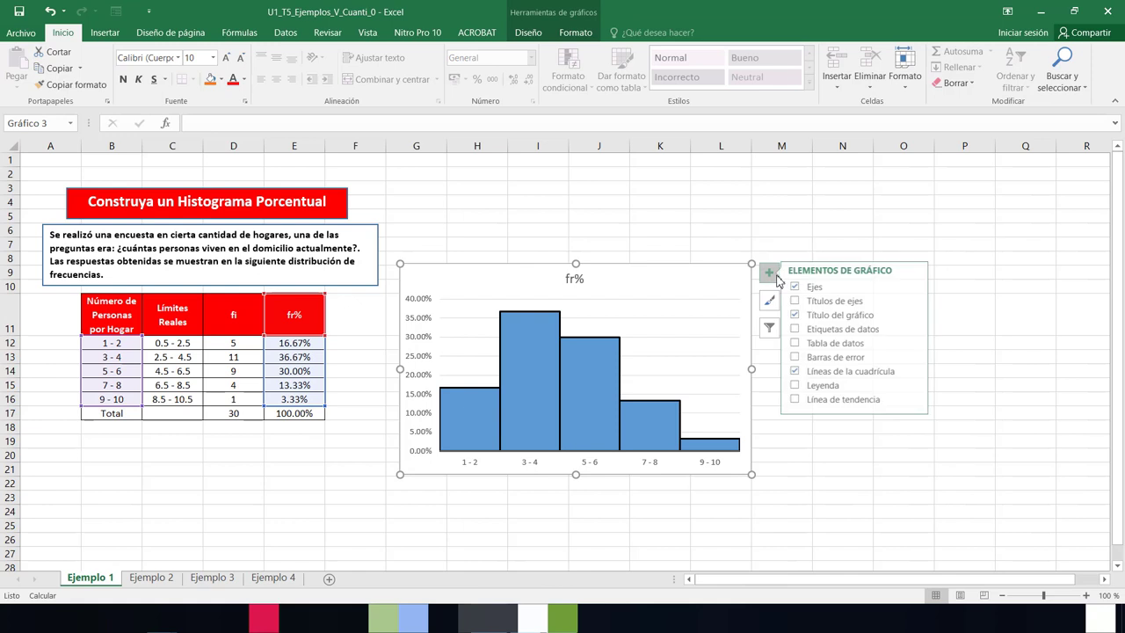
{"action": "left_click", "coordinate": [801, 300]}
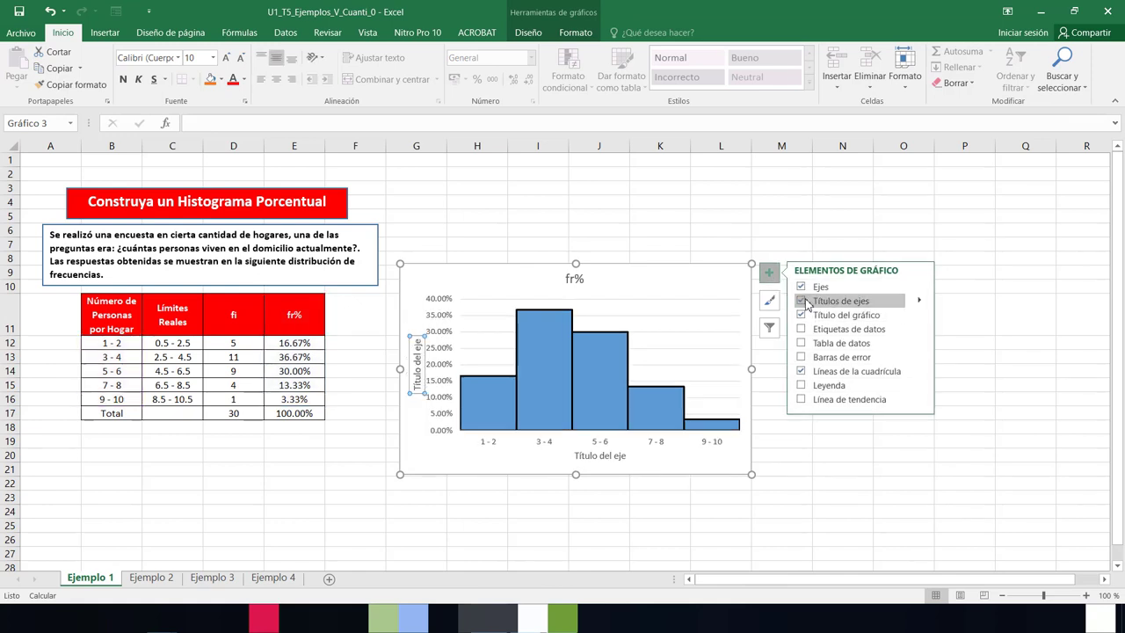
{"action": "double_click", "coordinate": [571, 279]}
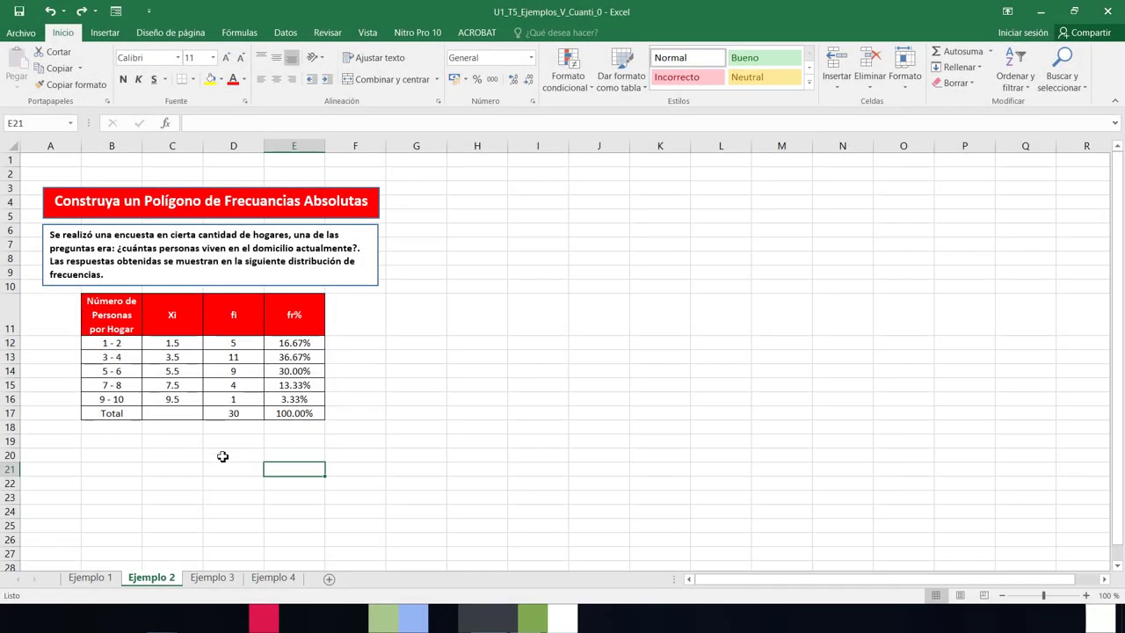
Step: On the Ejemplo 2 sheet, copy the Xi and fi values in C12:D16 to the range starting at H13
{"action": "left_click_drag", "start_coordinate": [176, 344], "coordinate": [236, 398]}
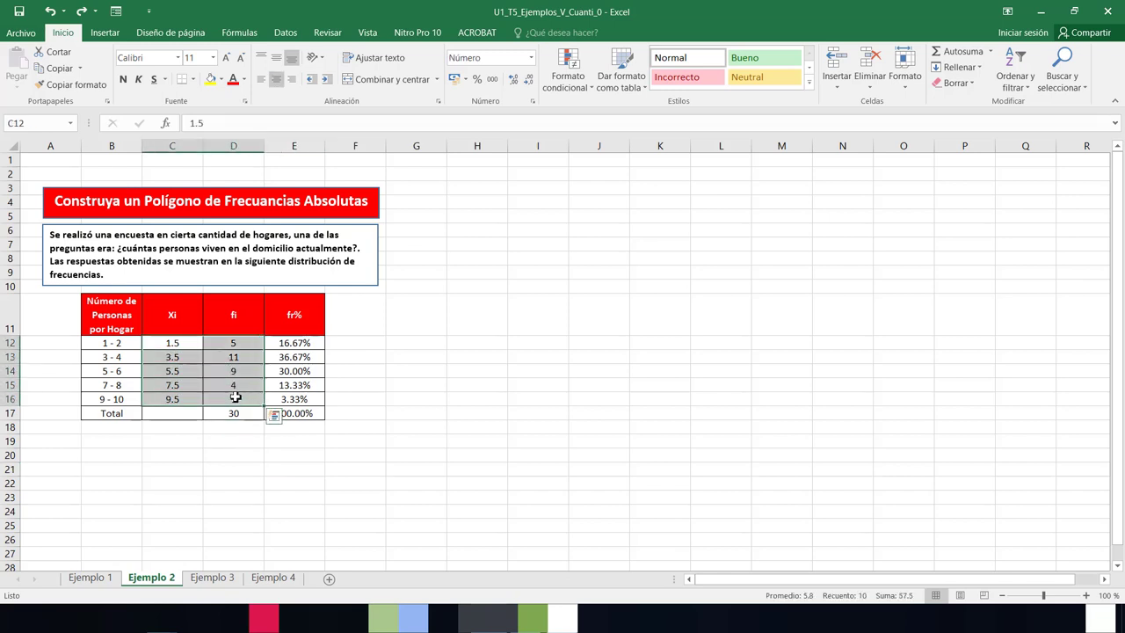
{"action": "key", "text": "ctrl+c"}
{"action": "left_click", "coordinate": [480, 357]}
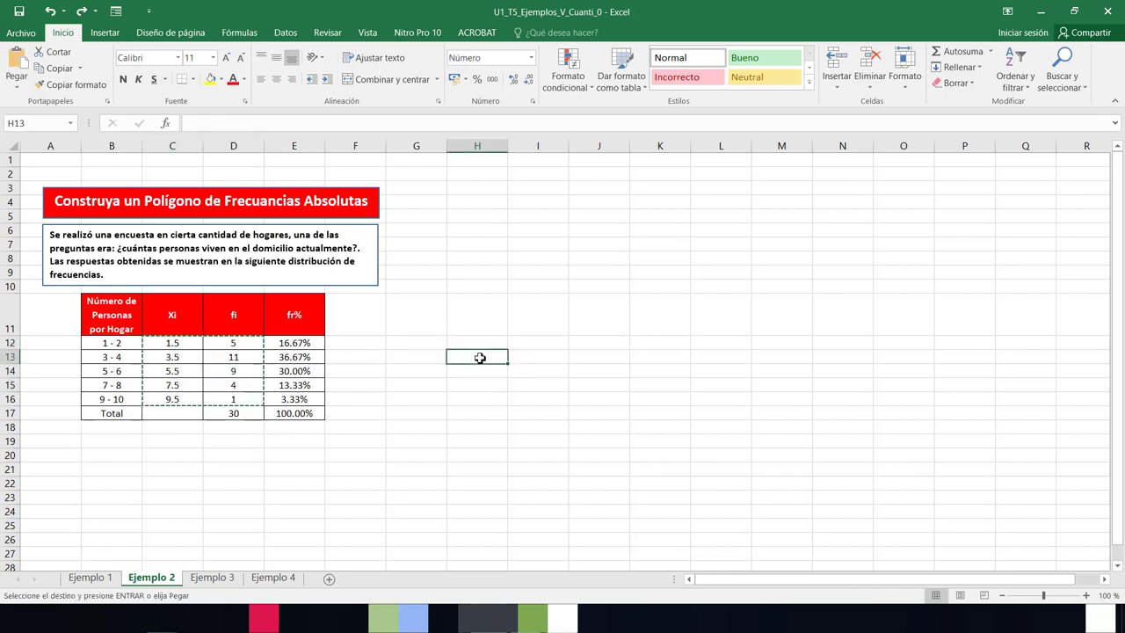
{"action": "key", "text": "ctrl+v"}
{"action": "left_click", "coordinate": [481, 344]}
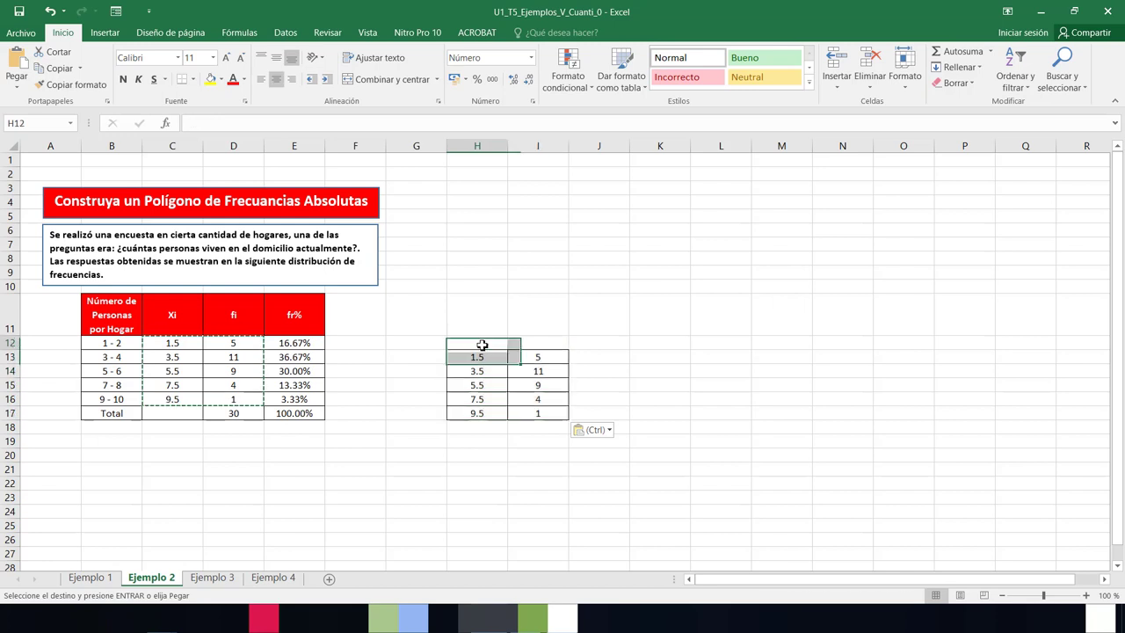
{"action": "left_click", "coordinate": [492, 452]}
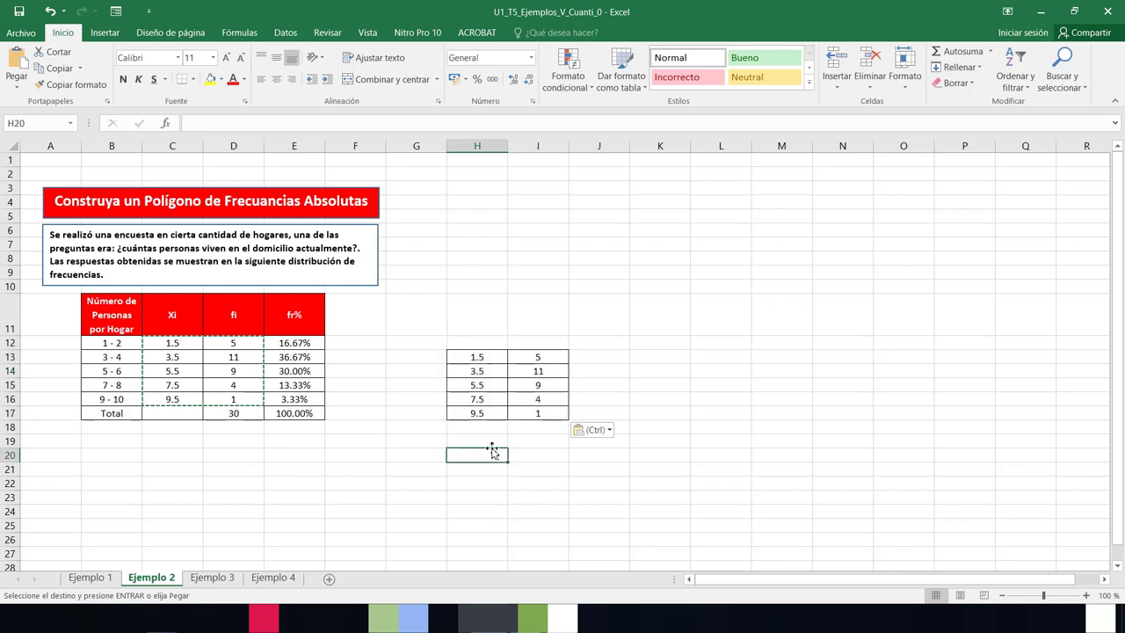
{"action": "left_click", "coordinate": [491, 357]}
{"action": "left_click", "coordinate": [492, 371]}
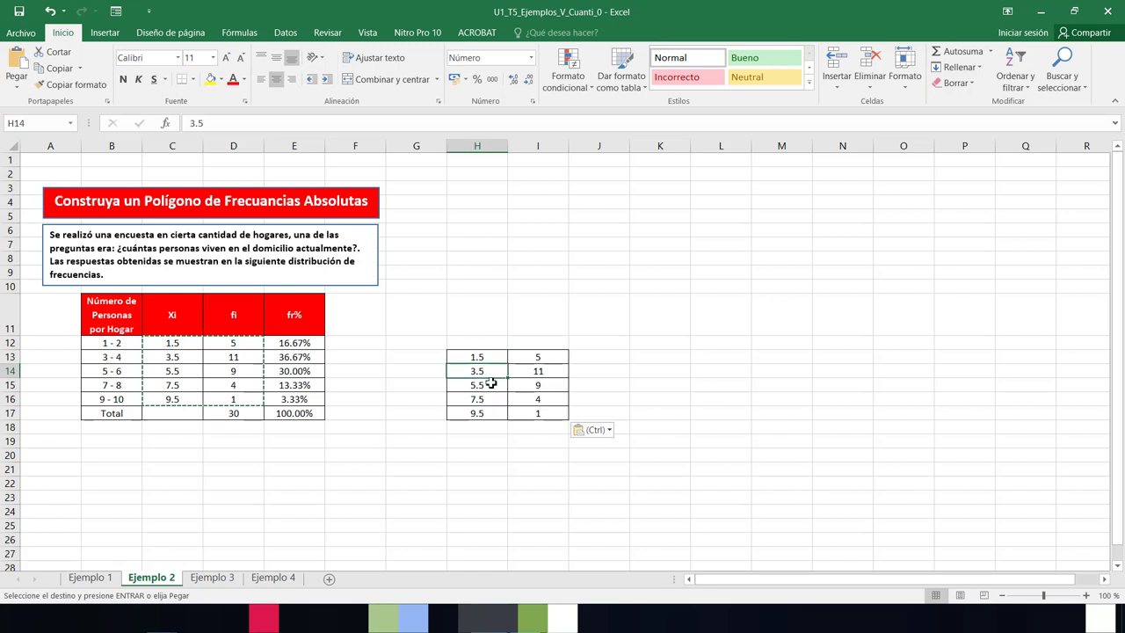
{"action": "left_click", "coordinate": [491, 385]}
{"action": "left_click", "coordinate": [490, 398]}
{"action": "left_click", "coordinate": [486, 413]}
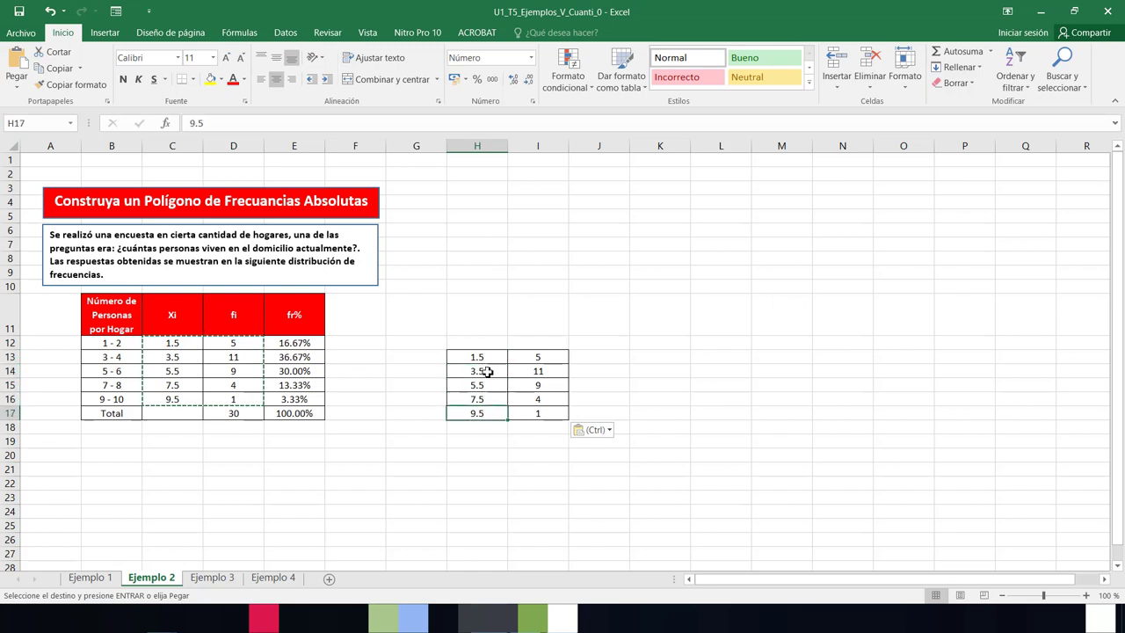
{"action": "left_click", "coordinate": [487, 361]}
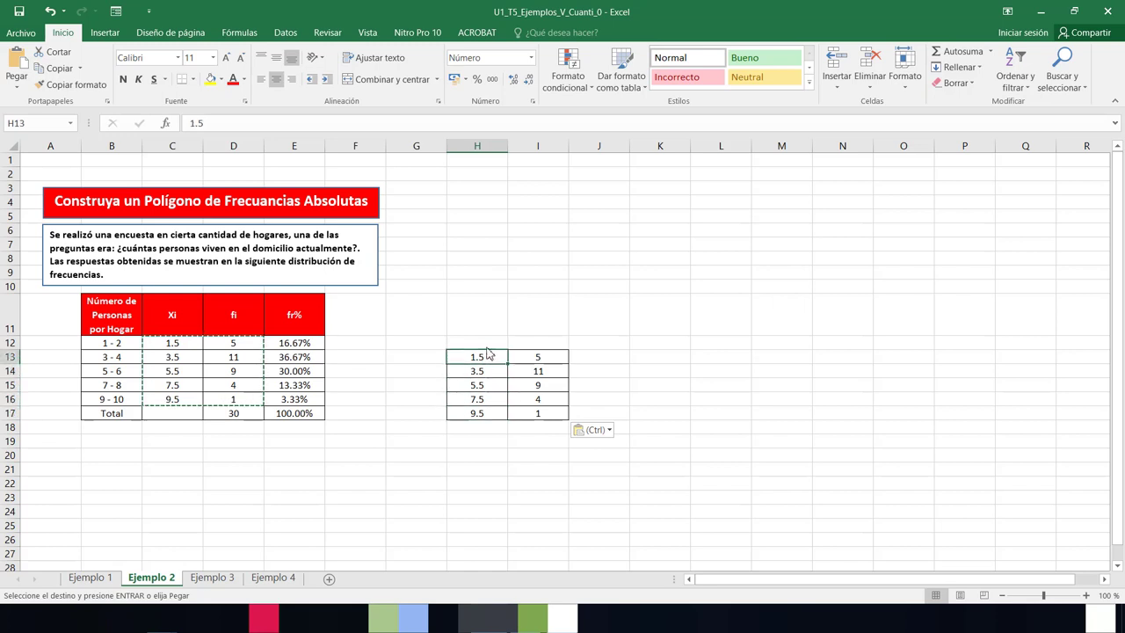
Step: Add the closing class marks to the copied Xi values: -0.5 in H12 and 11.5 in H18
{"action": "left_click", "coordinate": [486, 346]}
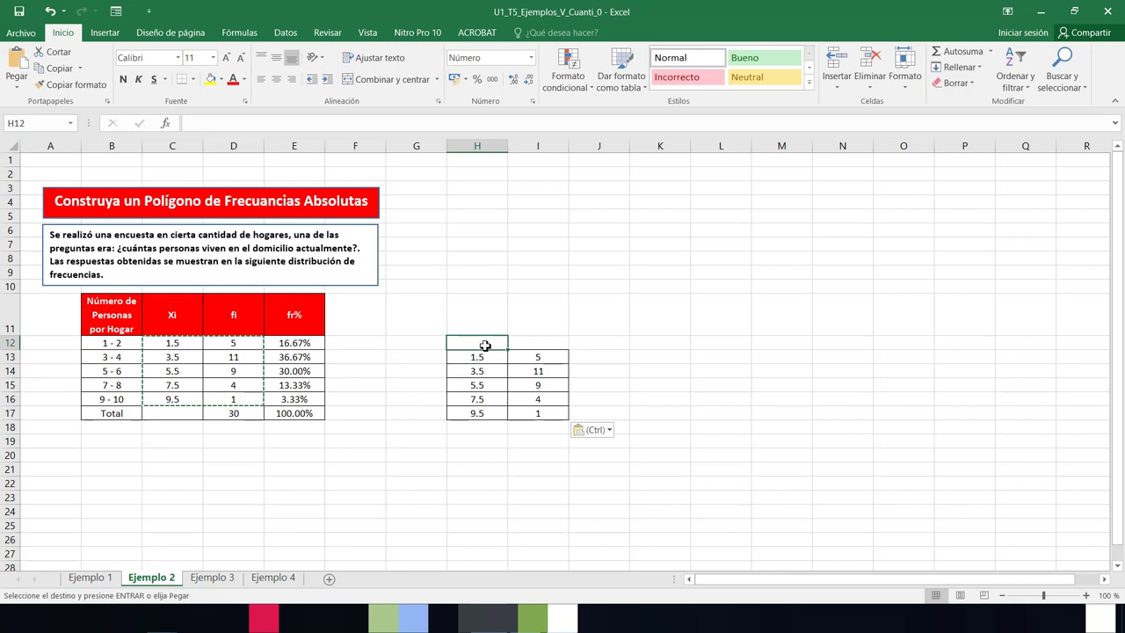
{"action": "type", "text": "-0.5"}
{"action": "key", "text": "Return"}
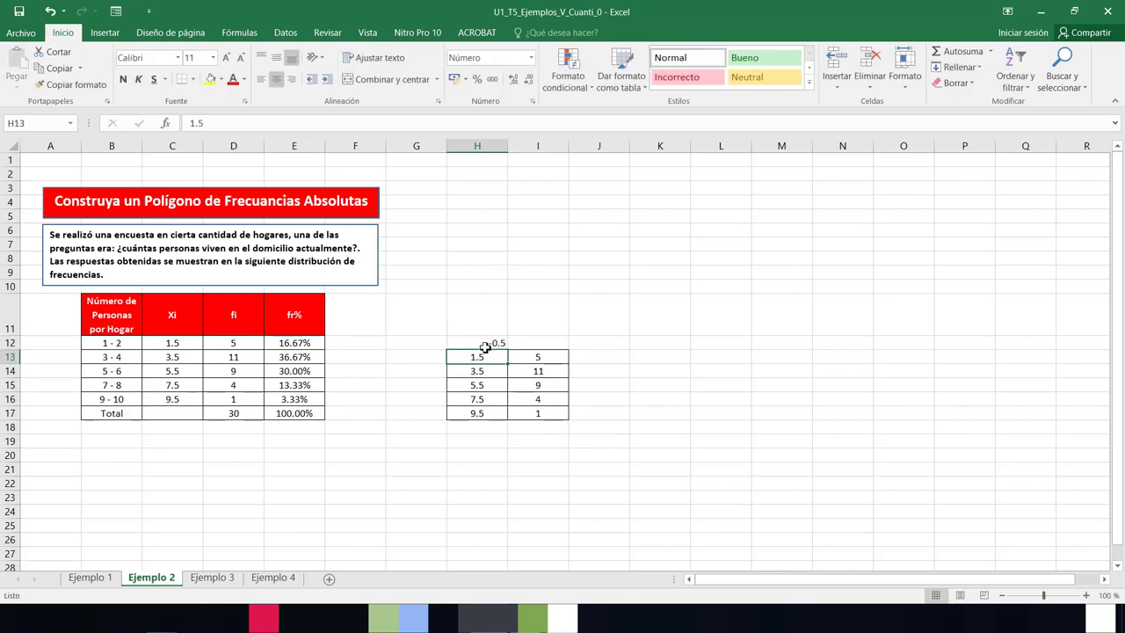
{"action": "left_click", "coordinate": [481, 429]}
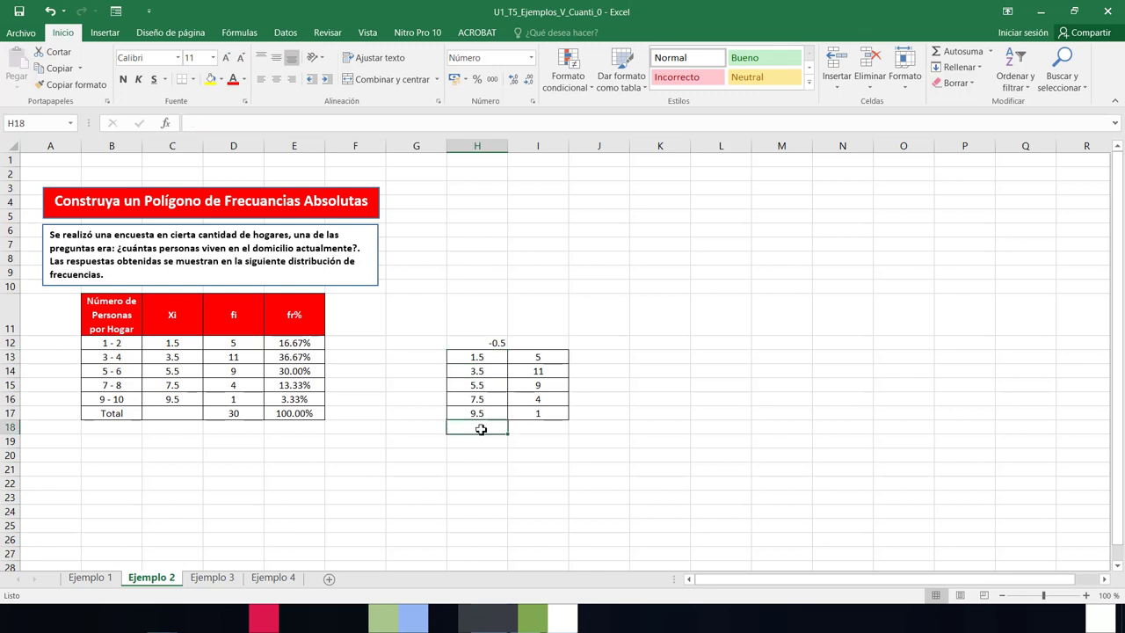
{"action": "type", "text": "11."}
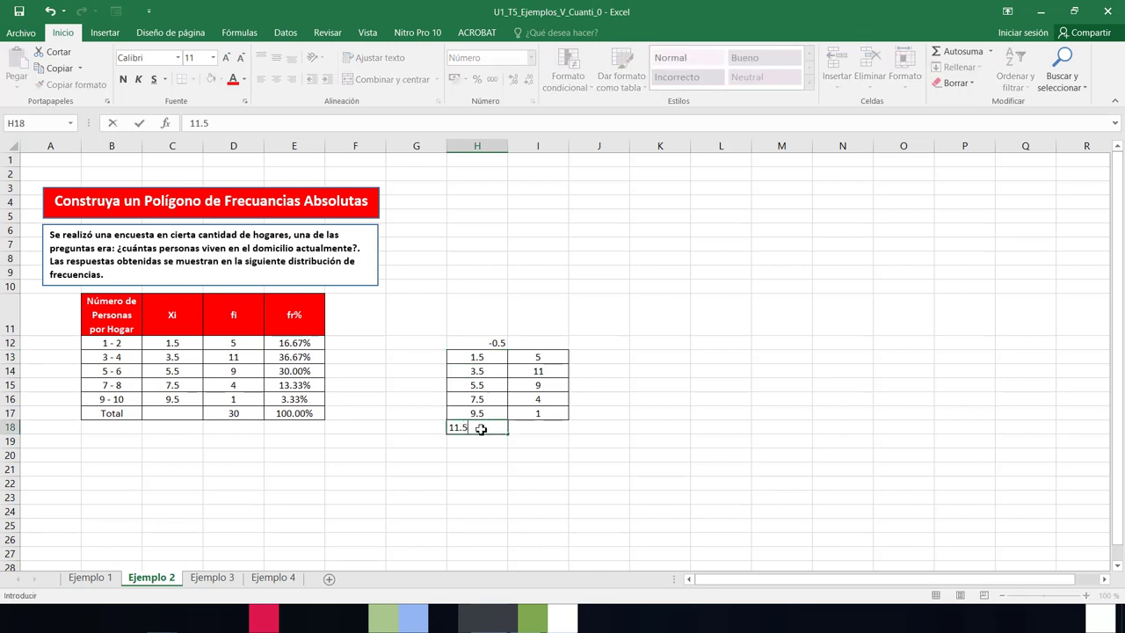
{"action": "type", "text": "5"}
{"action": "key", "text": "Return"}
Step: Enter a frequency of 0 in I12 and I18 for the two added class marks
{"action": "left_click", "coordinate": [537, 345]}
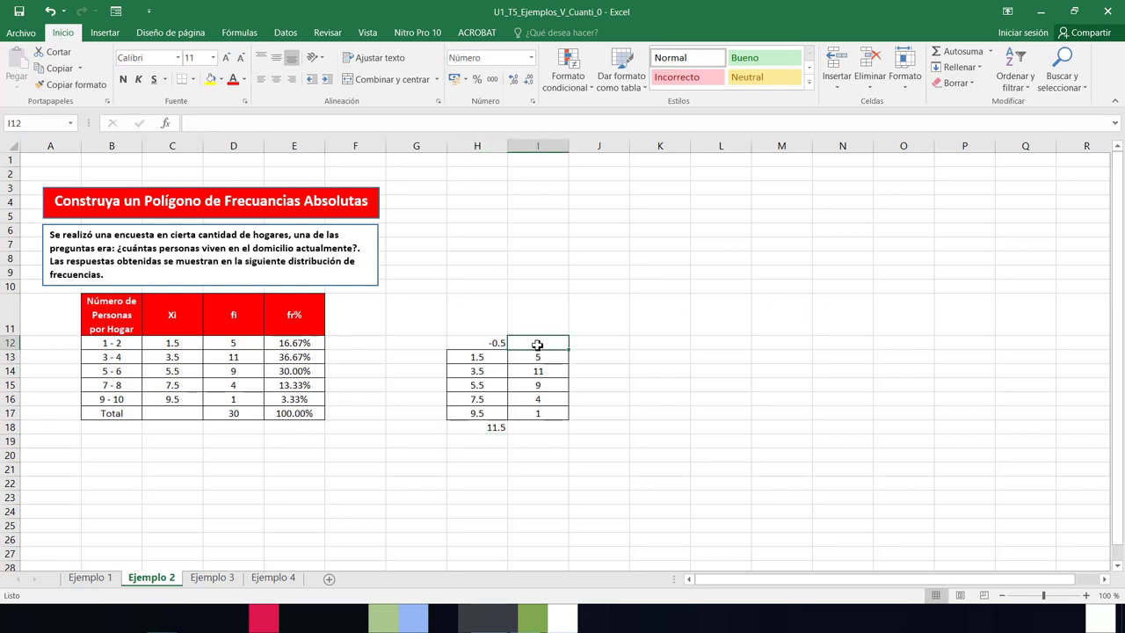
{"action": "type", "text": "0"}
{"action": "left_click", "coordinate": [549, 426]}
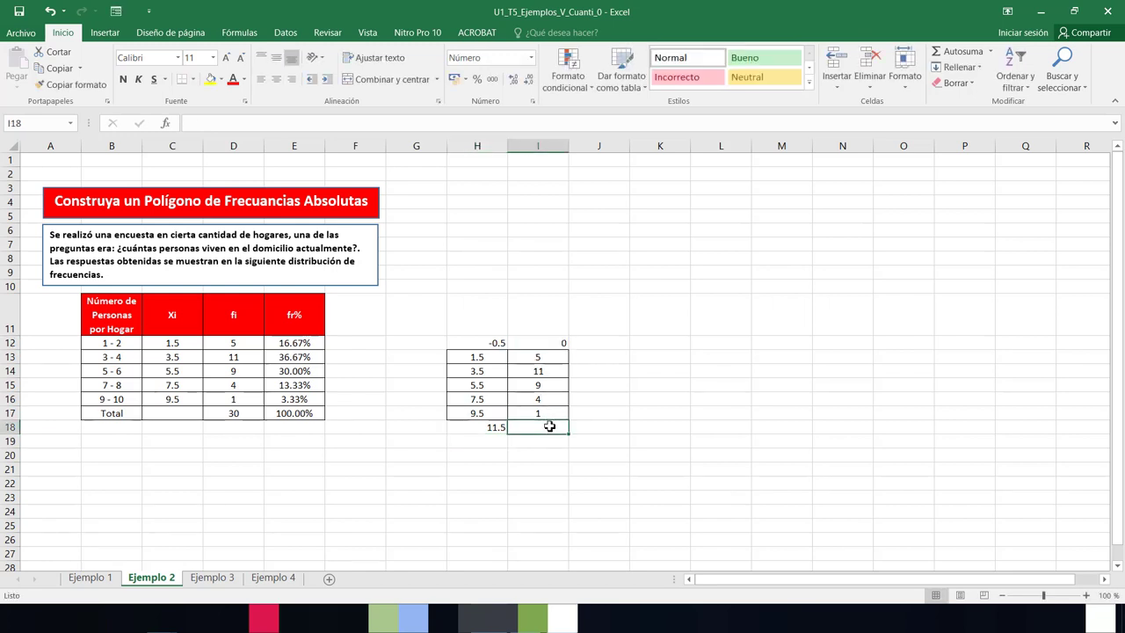
{"action": "type", "text": "0"}
{"action": "left_click", "coordinate": [608, 430]}
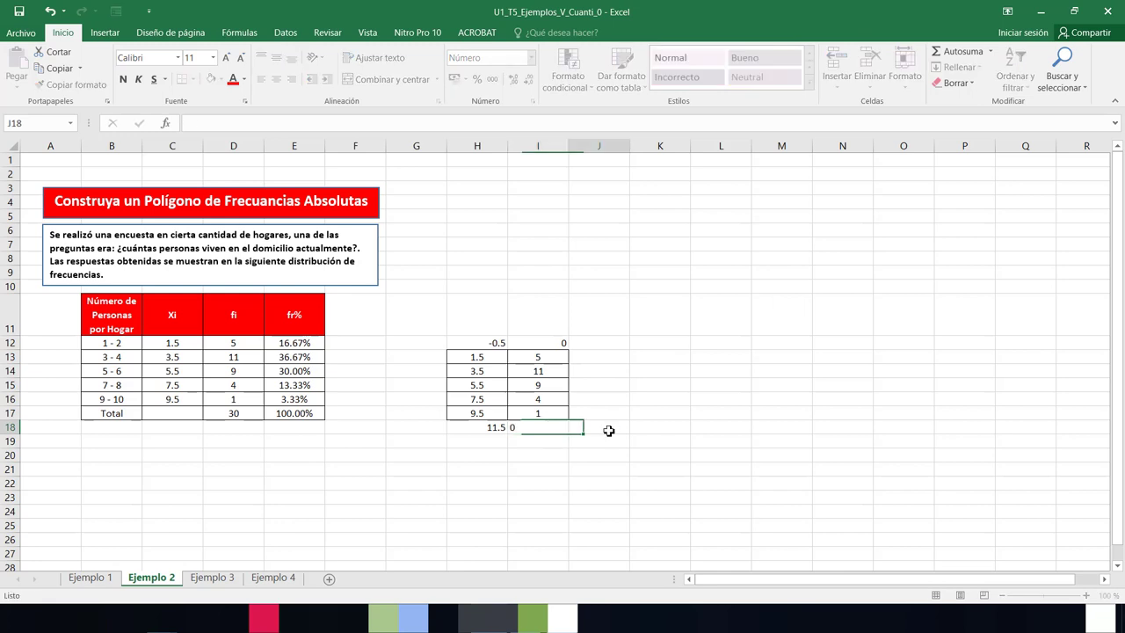
Step: Insert the recommended scatter chart with lines (Dispersión) from H12:I18 and move it beside the helper data
{"action": "mouse_move", "coordinate": [492, 345]}
{"action": "left_mouse_down"}
{"action": "mouse_move", "coordinate": [538, 360]}
{"action": "mouse_move", "coordinate": [557, 424]}
{"action": "left_mouse_up"}
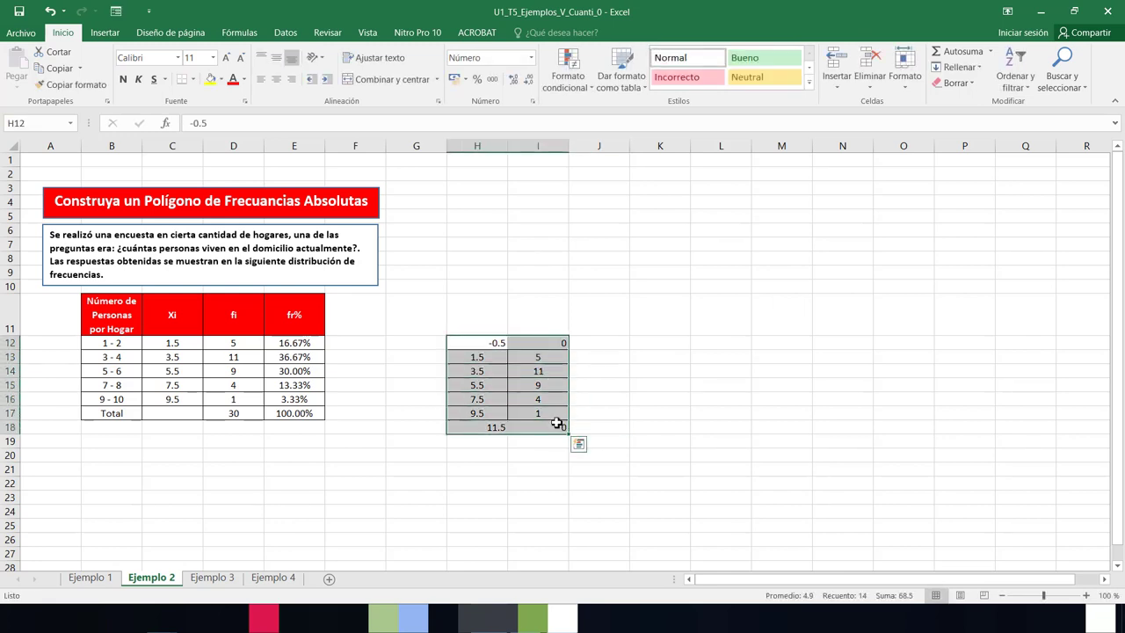
{"action": "left_click", "coordinate": [98, 34]}
{"action": "left_click", "coordinate": [475, 66]}
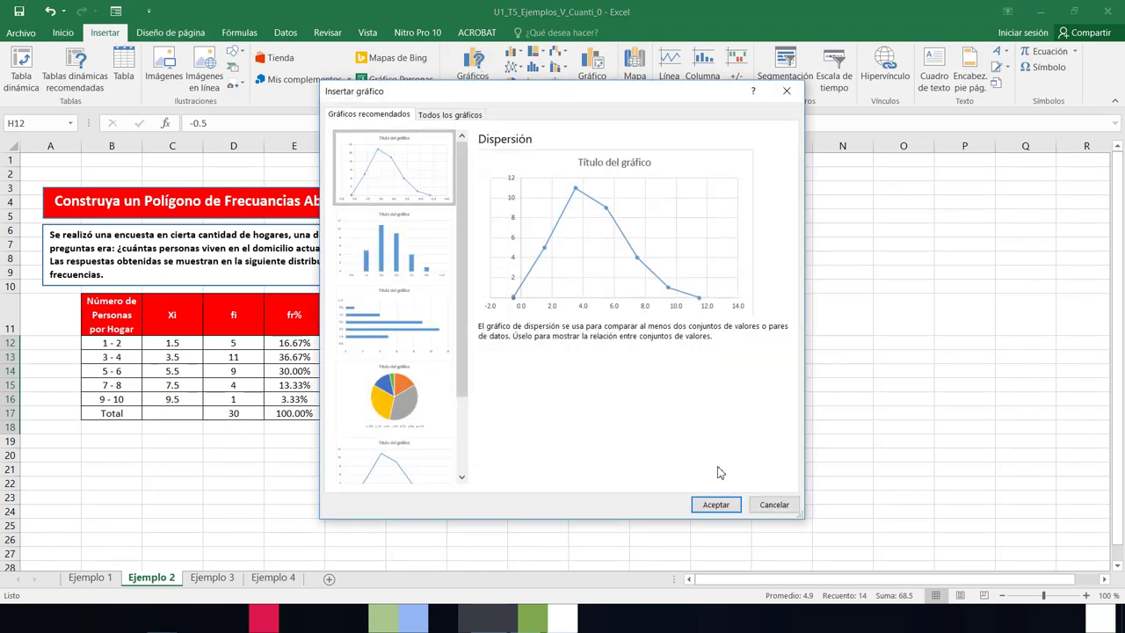
{"action": "left_click", "coordinate": [717, 504]}
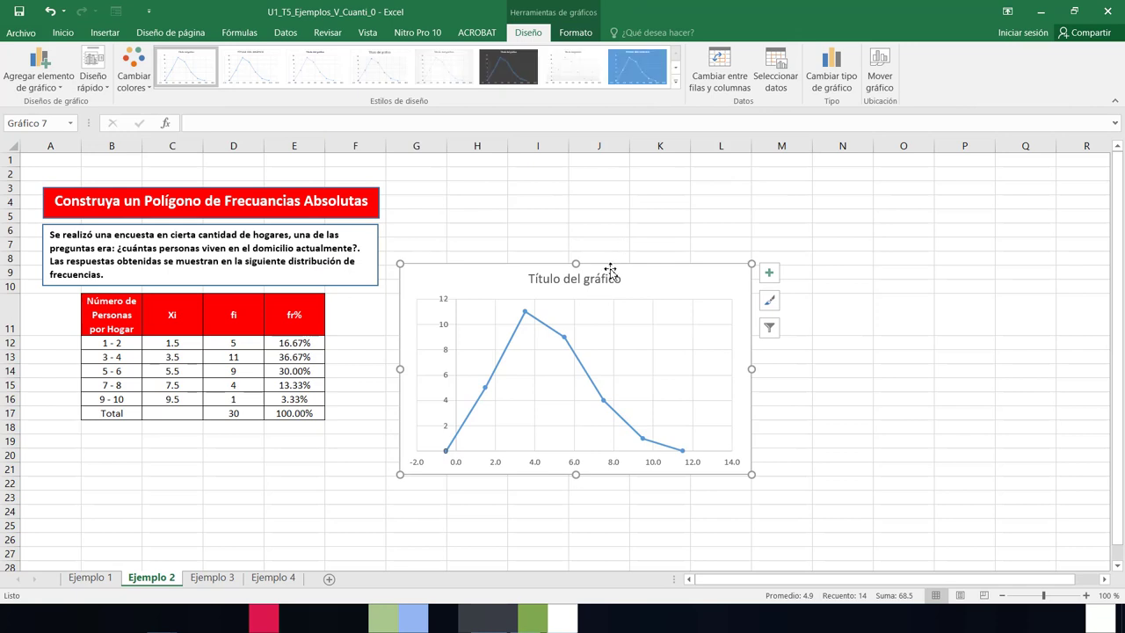
{"action": "left_click_drag", "start_coordinate": [616, 257], "coordinate": [807, 247]}
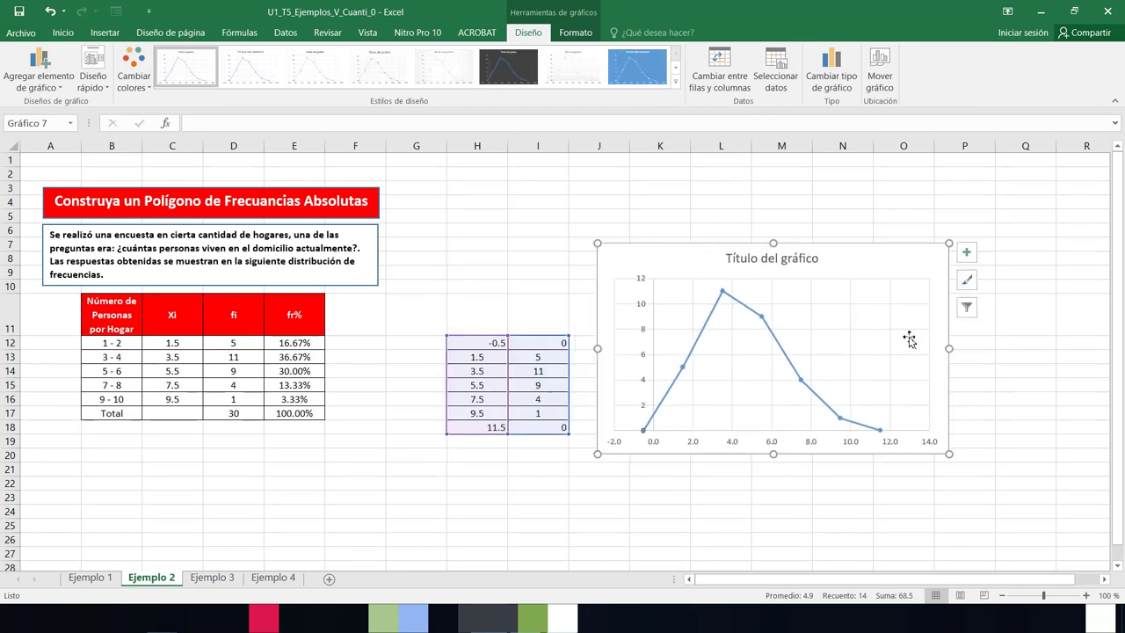
Step: Add axis titles and data labels to the frequency polygon, and open its chart title for editing
{"action": "left_click", "coordinate": [964, 254]}
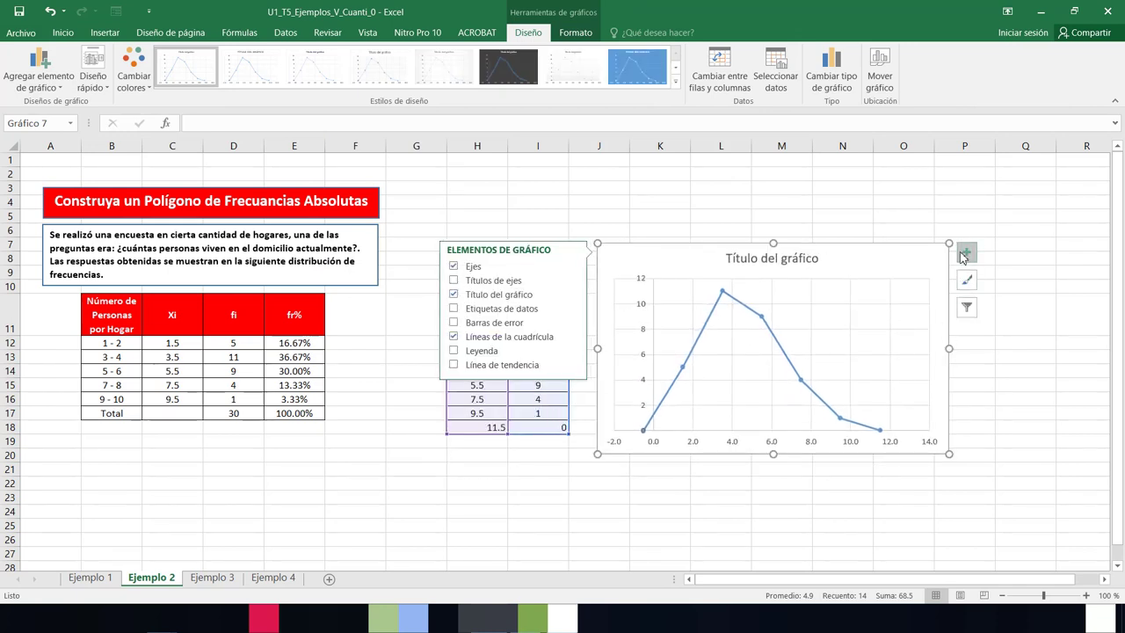
{"action": "left_click", "coordinate": [455, 282]}
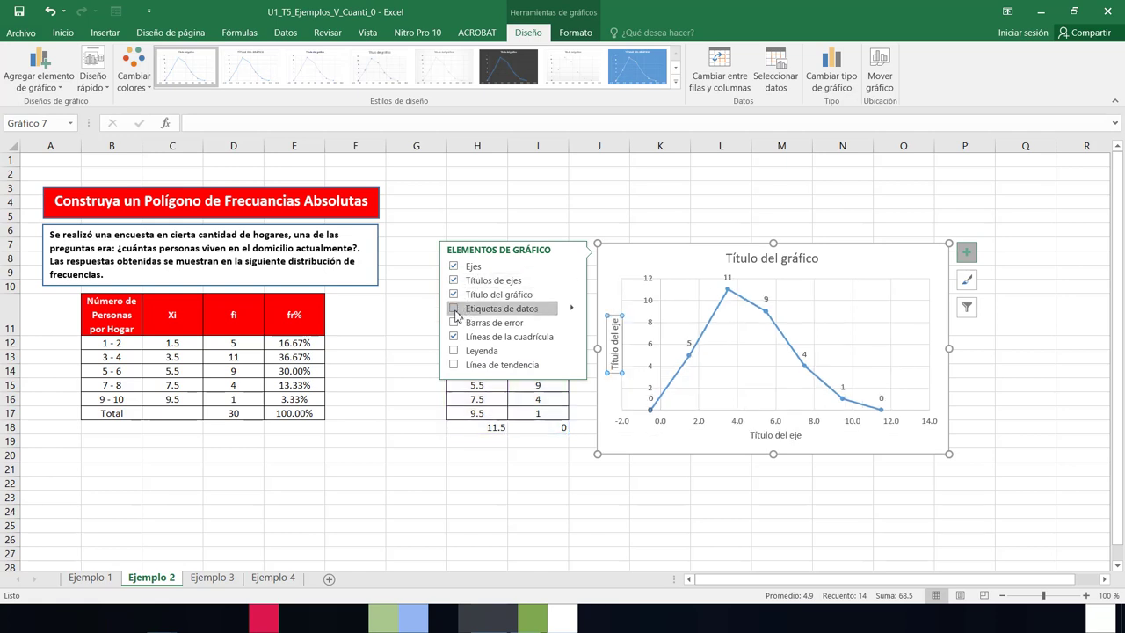
{"action": "left_click", "coordinate": [454, 310]}
{"action": "left_click", "coordinate": [831, 225]}
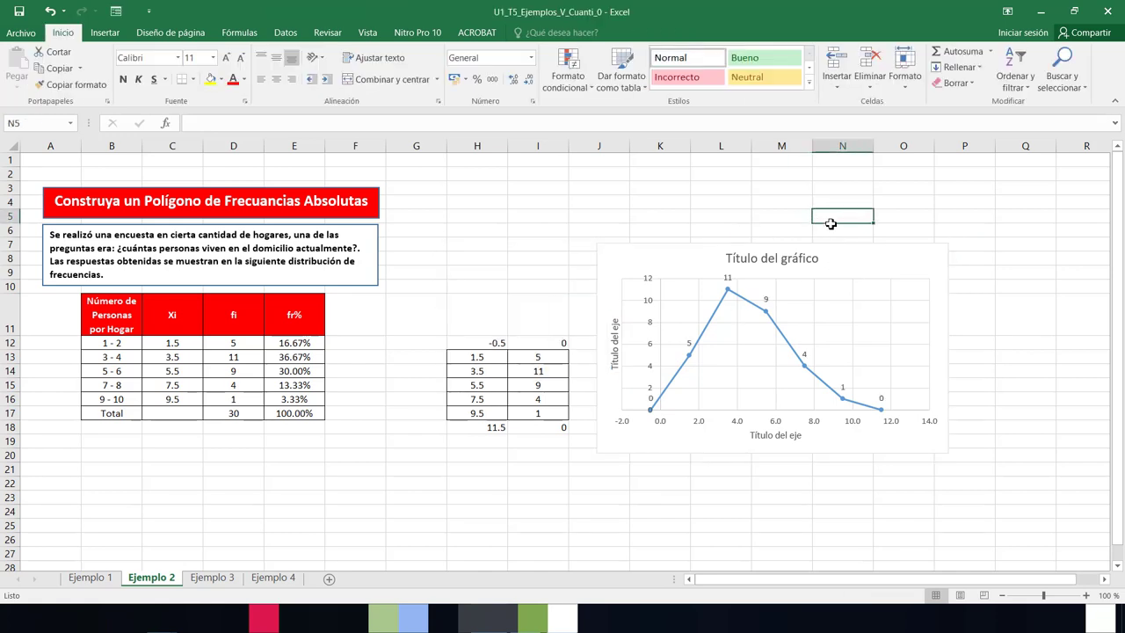
{"action": "left_click", "coordinate": [815, 261]}
{"action": "double_click", "coordinate": [815, 261]}
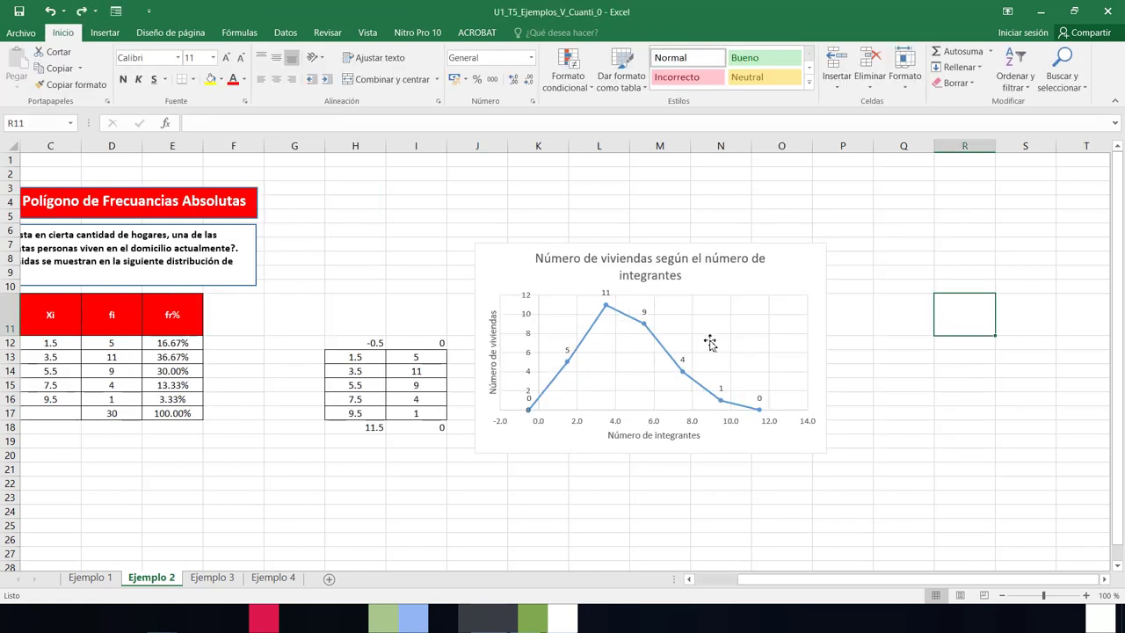
{"action": "key", "text": "Left"}
{"action": "key", "text": "Down"}
{"action": "key", "text": "Down"}
{"action": "key", "text": "Down"}
{"action": "key", "text": "Down"}
{"action": "key", "text": "Down"}
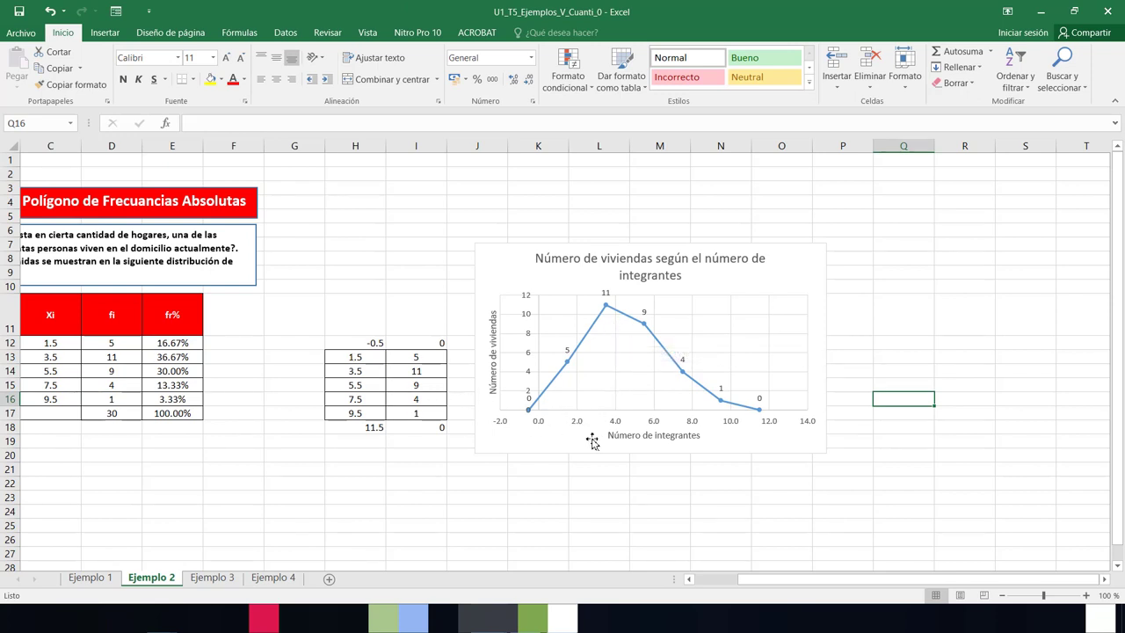
Step: Set the frequency polygon's horizontal axis limits to a minimum of -0.5 and a maximum of 11.5
{"action": "double_click", "coordinate": [654, 424]}
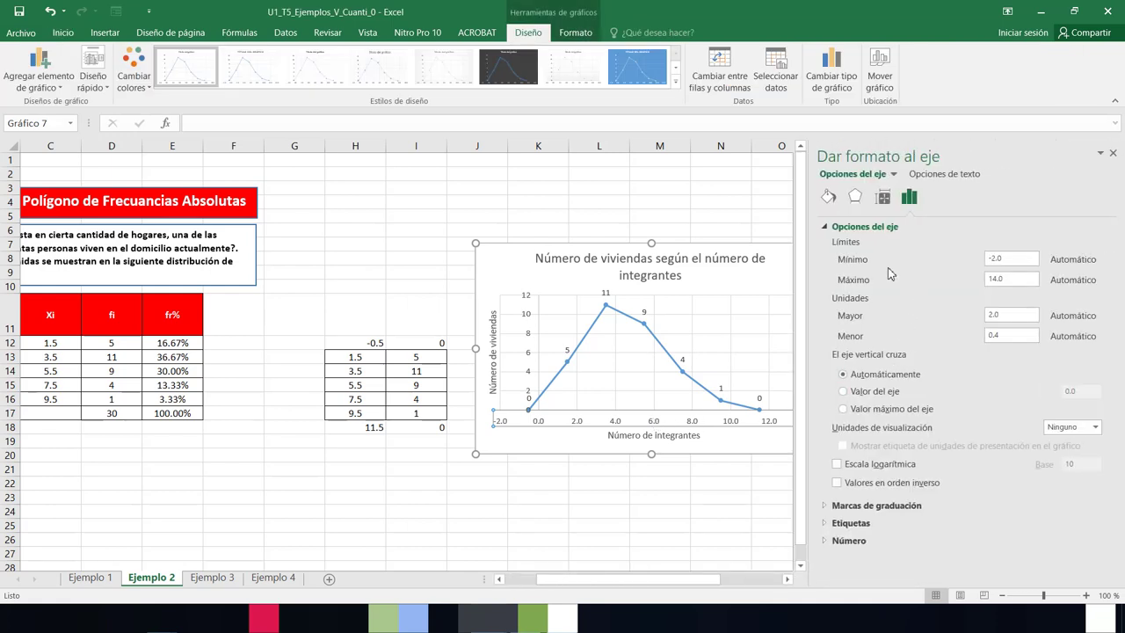
{"action": "left_click_drag", "start_coordinate": [1015, 257], "coordinate": [983, 264]}
{"action": "key", "text": "Tab"}
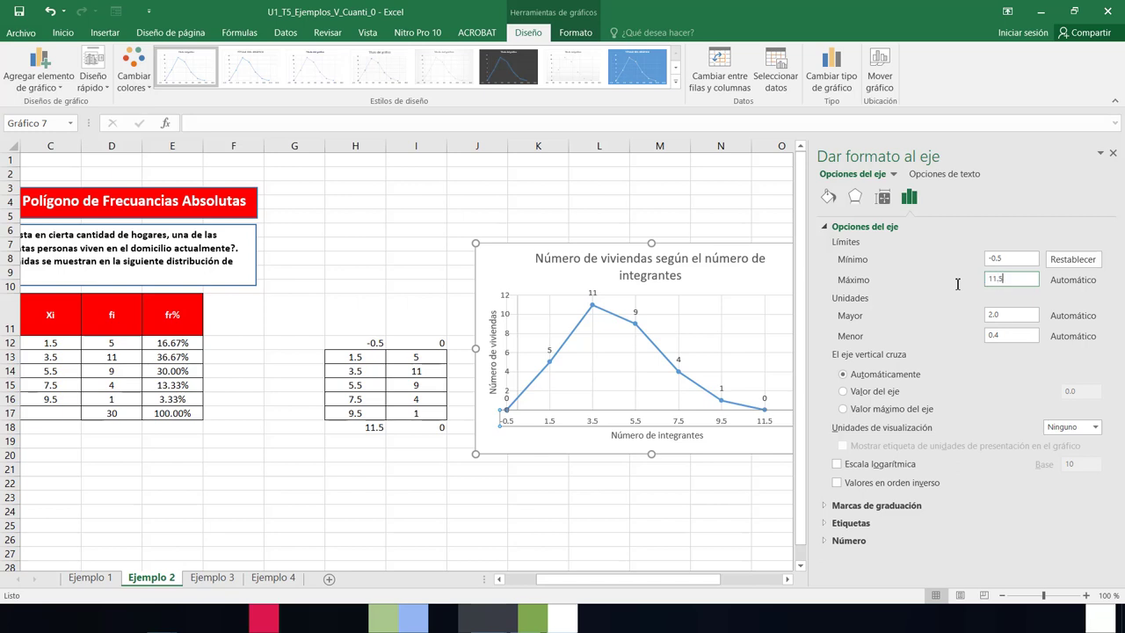
{"action": "left_click", "coordinate": [1016, 317]}
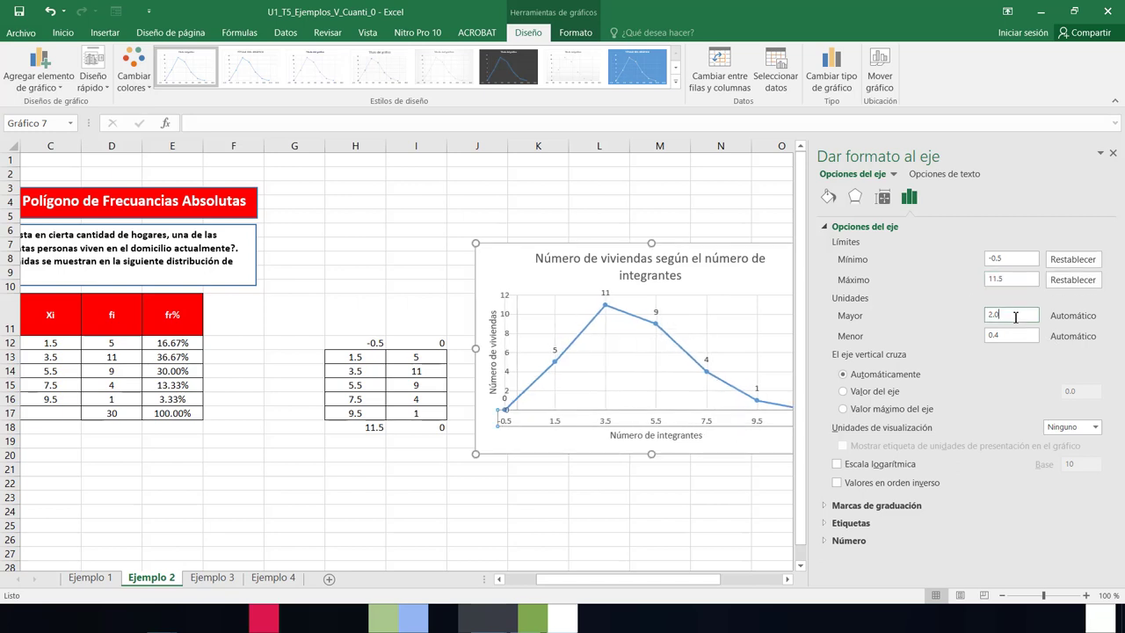
{"action": "left_click", "coordinate": [1113, 154]}
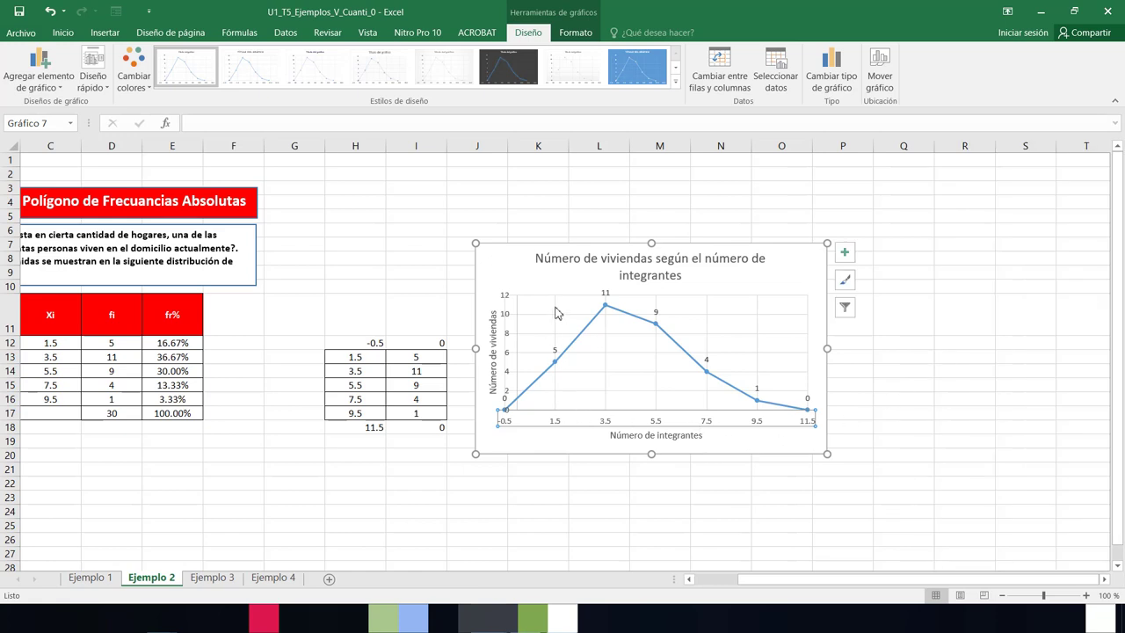
{"action": "left_click", "coordinate": [693, 490]}
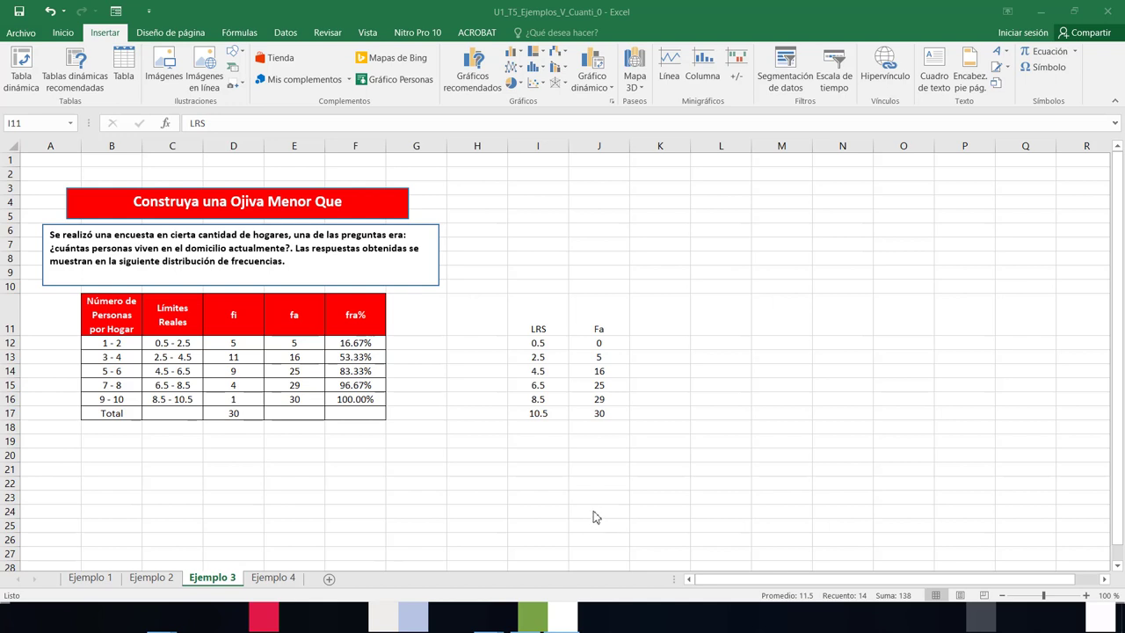
Step: Examine the LRS and Fa helper columns in I11:J17 on the Ejemplo 3 sheet, particularly the starting limit and its cumulative frequency
{"action": "key", "text": "ctrl+a"}
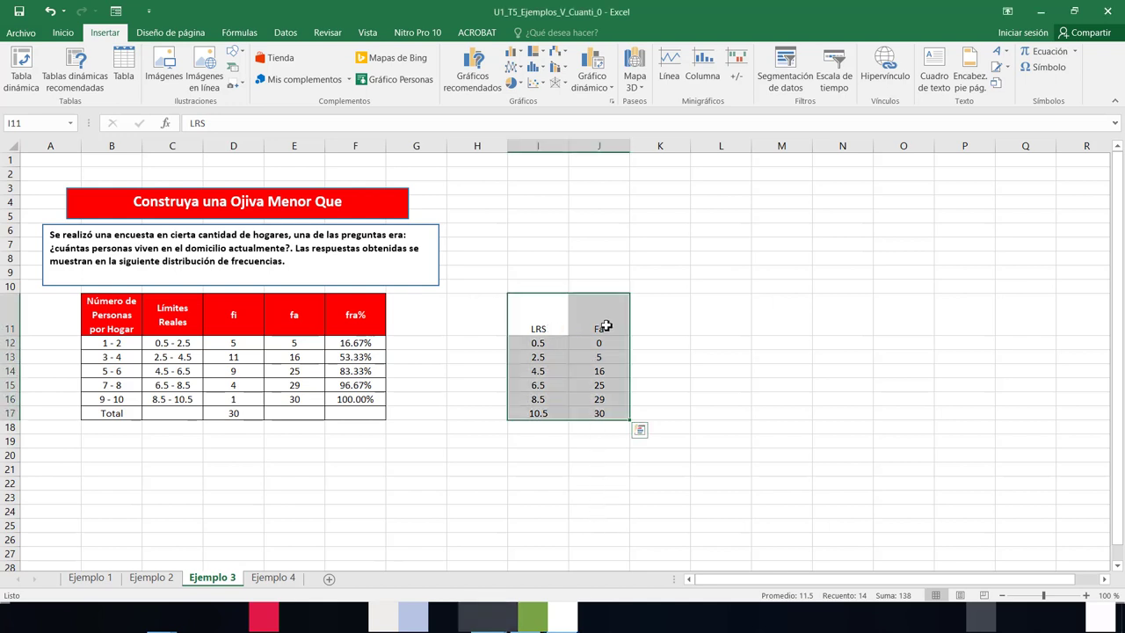
{"action": "left_click", "coordinate": [606, 326]}
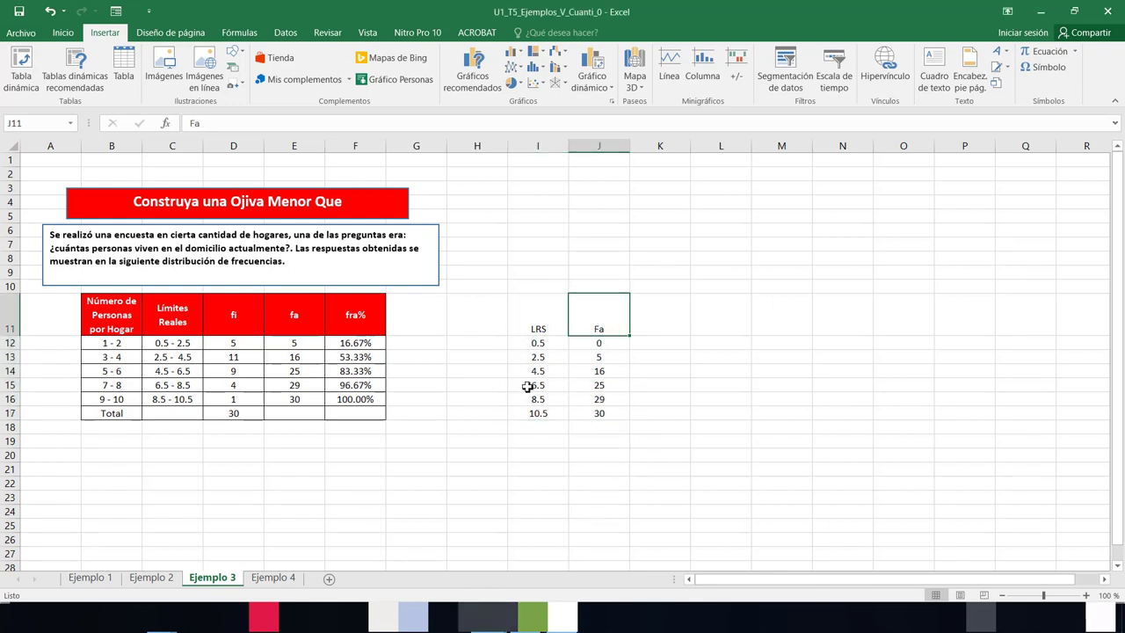
{"action": "mouse_move", "coordinate": [532, 361]}
{"action": "left_mouse_down"}
{"action": "mouse_move", "coordinate": [580, 332]}
{"action": "mouse_move", "coordinate": [532, 357]}
{"action": "left_mouse_up"}
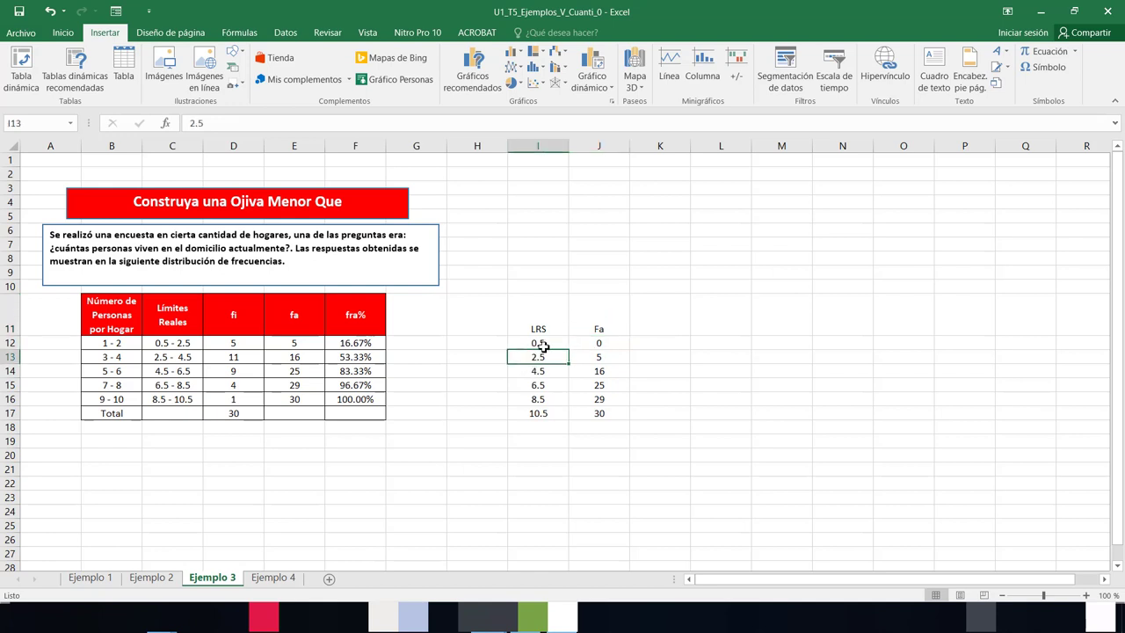
{"action": "left_click", "coordinate": [544, 346]}
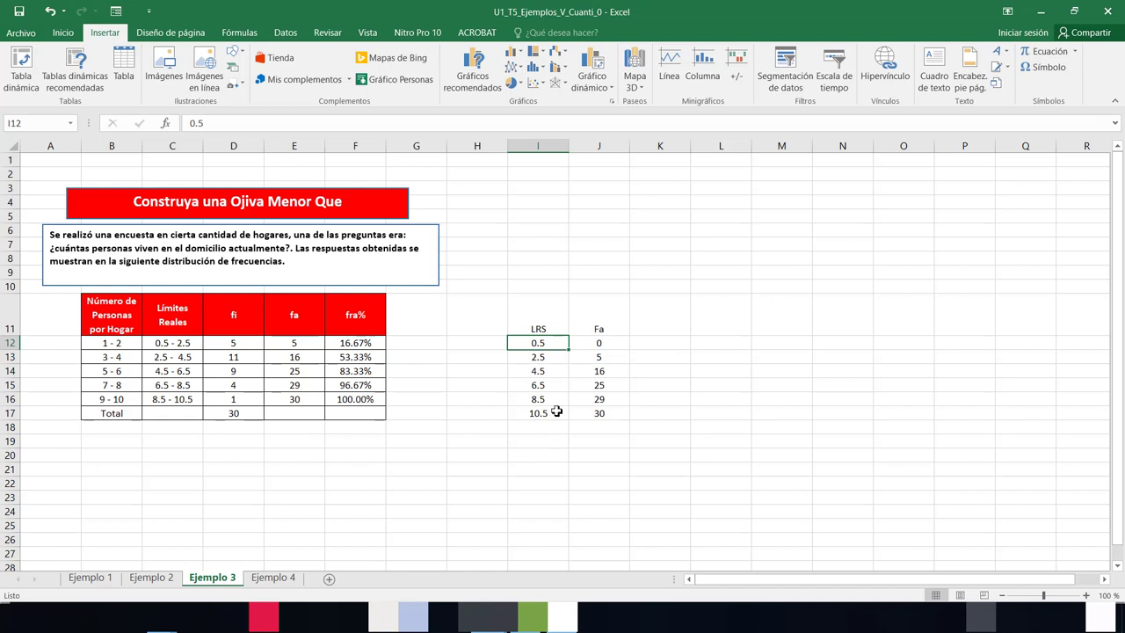
{"action": "left_click", "coordinate": [615, 345]}
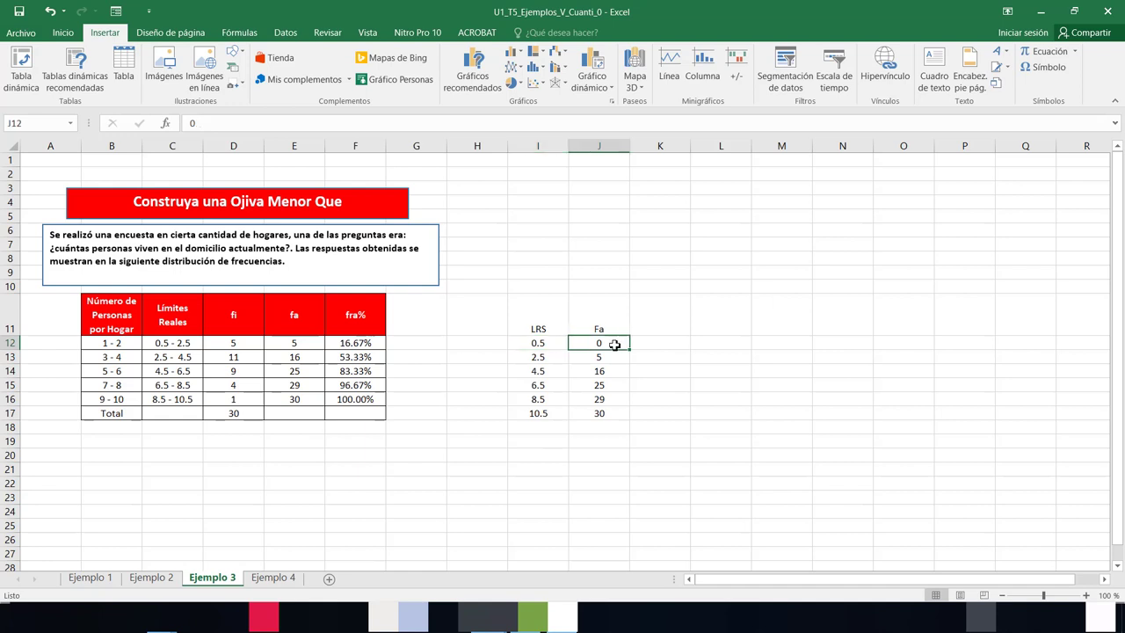
{"action": "left_click", "coordinate": [559, 358]}
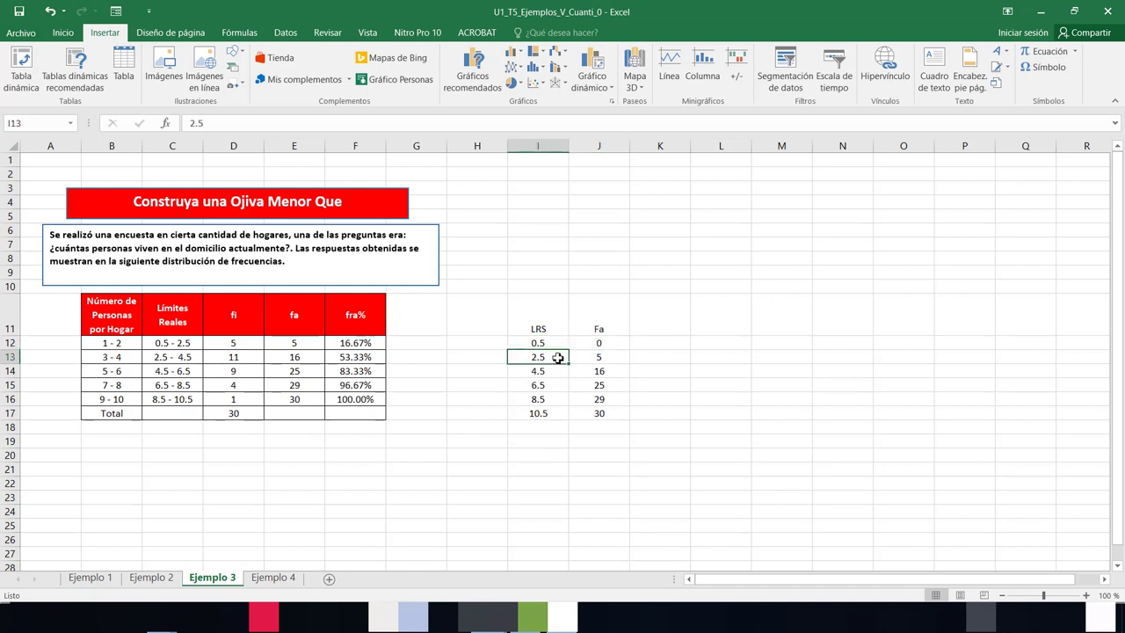
{"action": "left_click", "coordinate": [547, 342]}
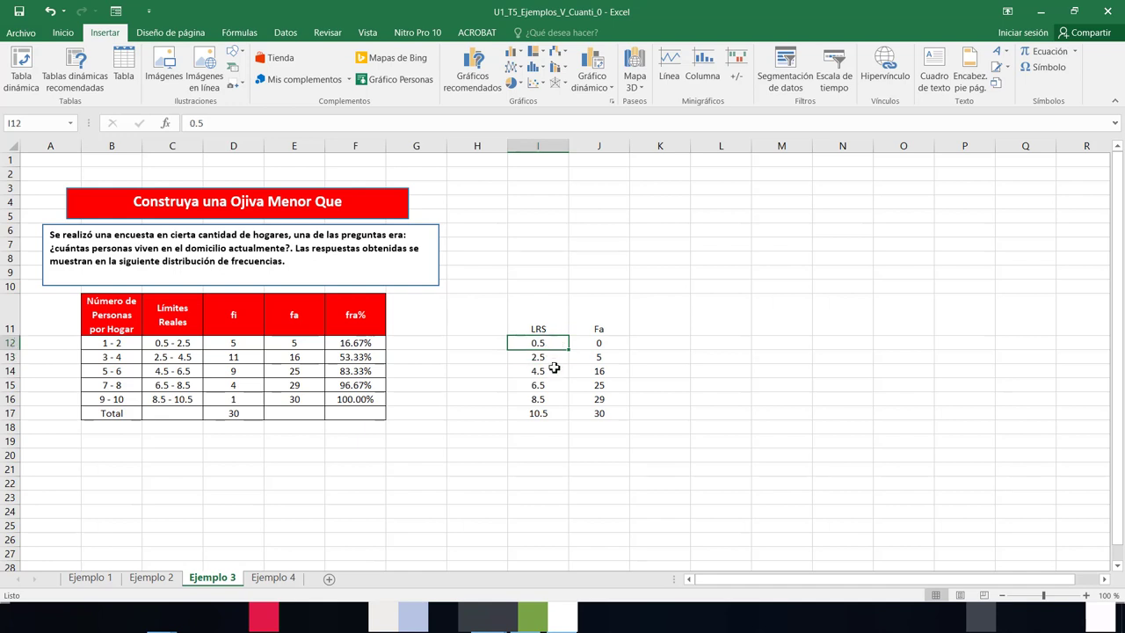
{"action": "left_click", "coordinate": [557, 359]}
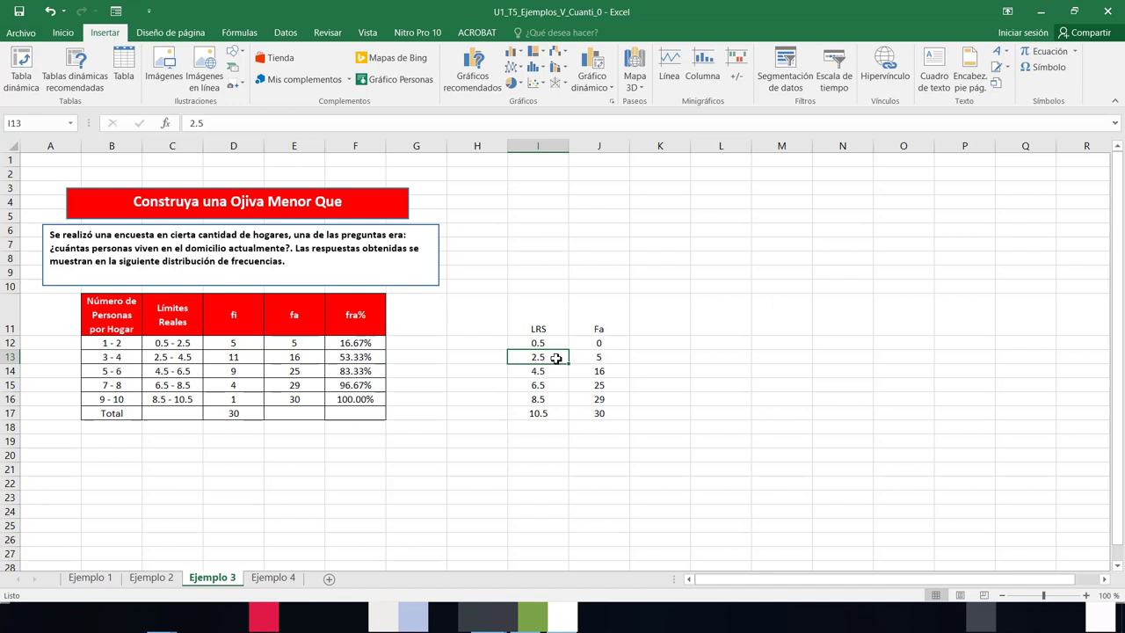
{"action": "left_click", "coordinate": [556, 343]}
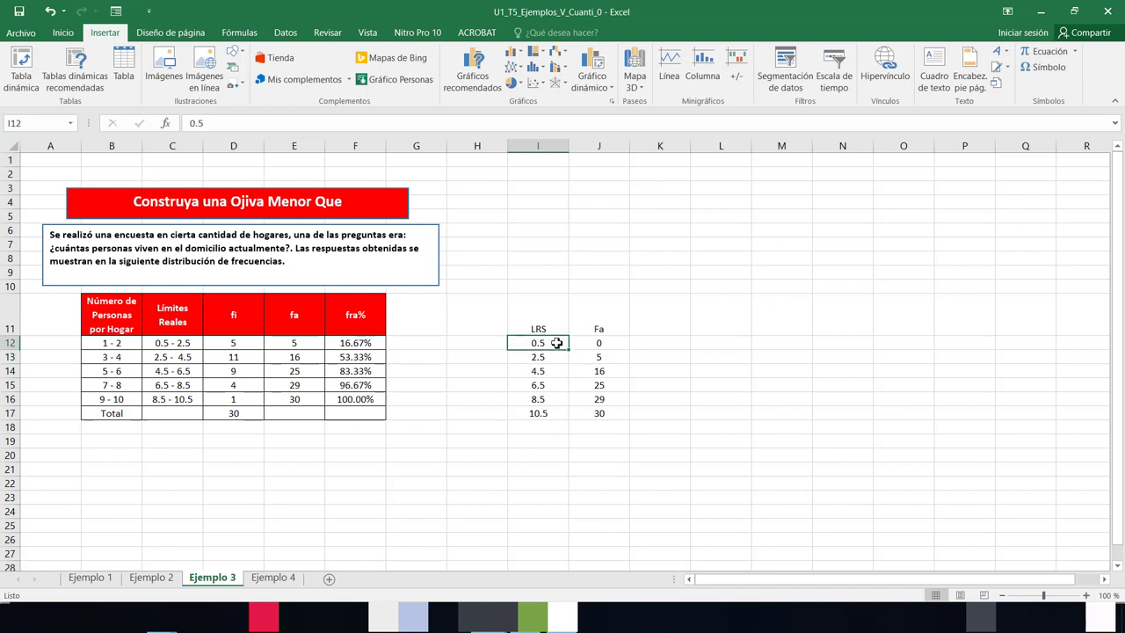
Step: Insert the recommended scatter chart with lines (Dispersión) from I11:J17 and move it beside the helper data
{"action": "left_click", "coordinate": [557, 324]}
{"action": "left_click_drag", "start_coordinate": [558, 323], "coordinate": [599, 413]}
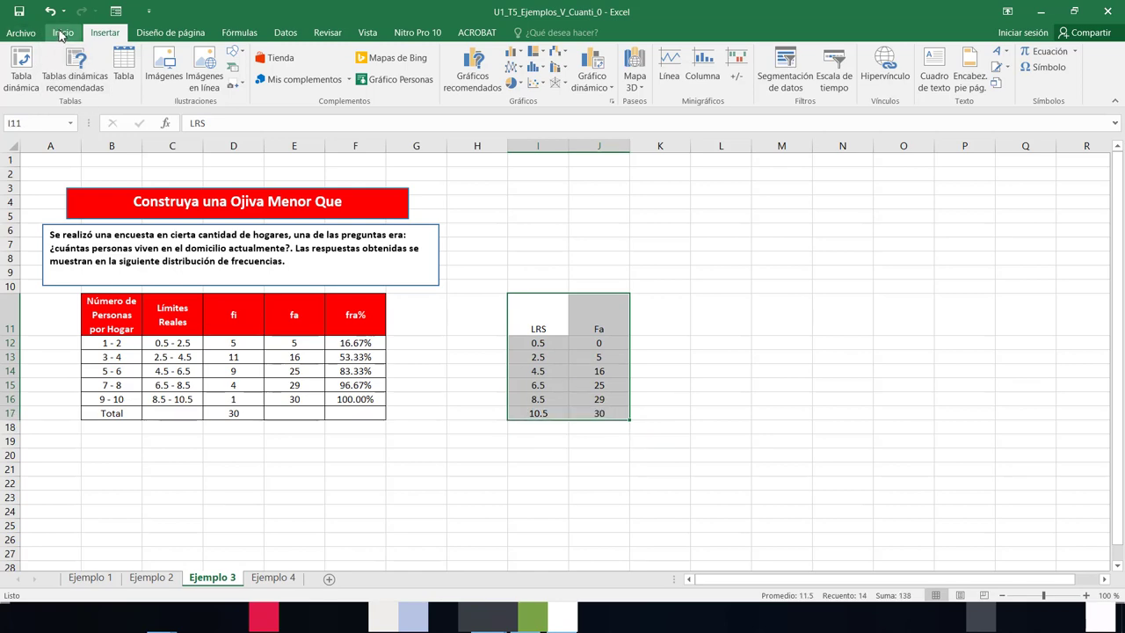
{"action": "left_click", "coordinate": [479, 66]}
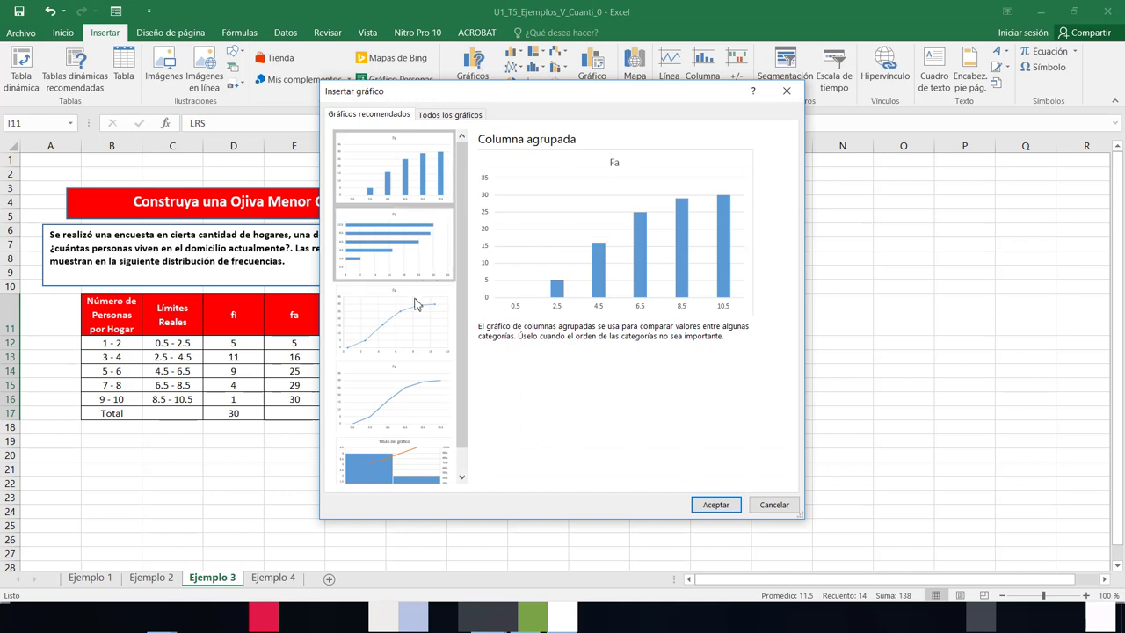
{"action": "left_click", "coordinate": [394, 323]}
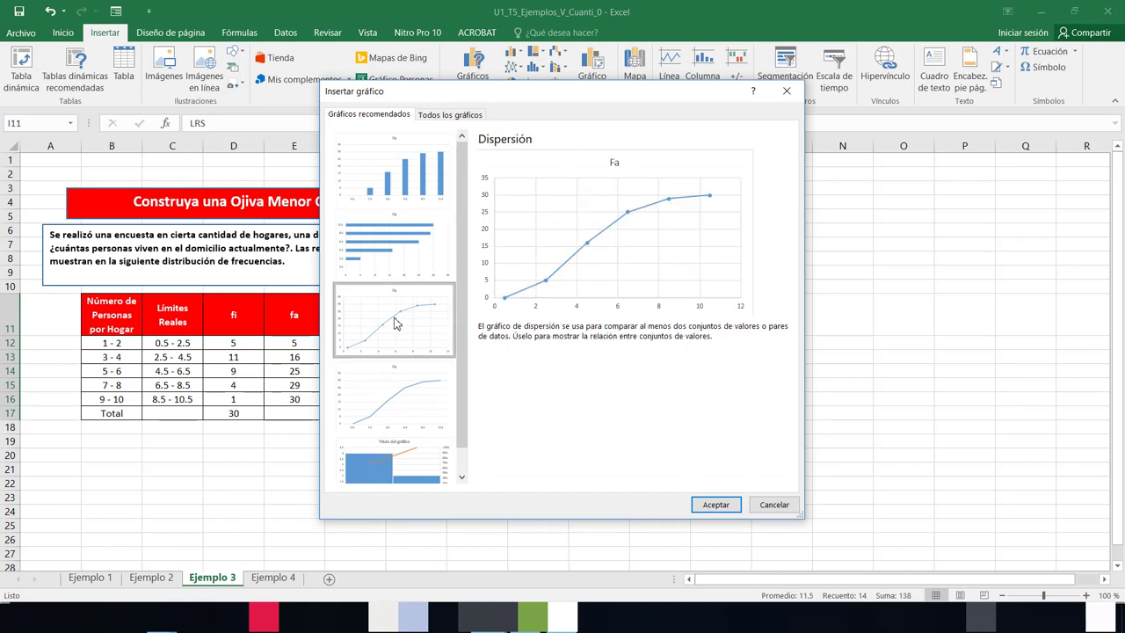
{"action": "left_click", "coordinate": [712, 503]}
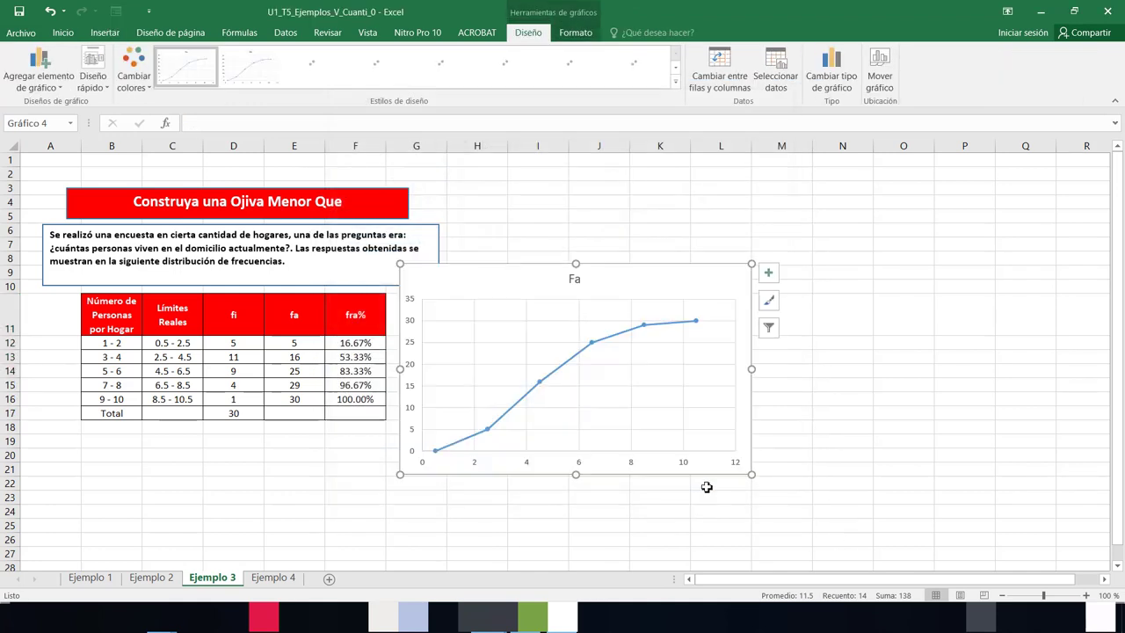
{"action": "left_click_drag", "start_coordinate": [620, 268], "coordinate": [880, 223]}
Step: Add axis titles and data labels to the less-than ogive chart
{"action": "left_click", "coordinate": [1030, 231]}
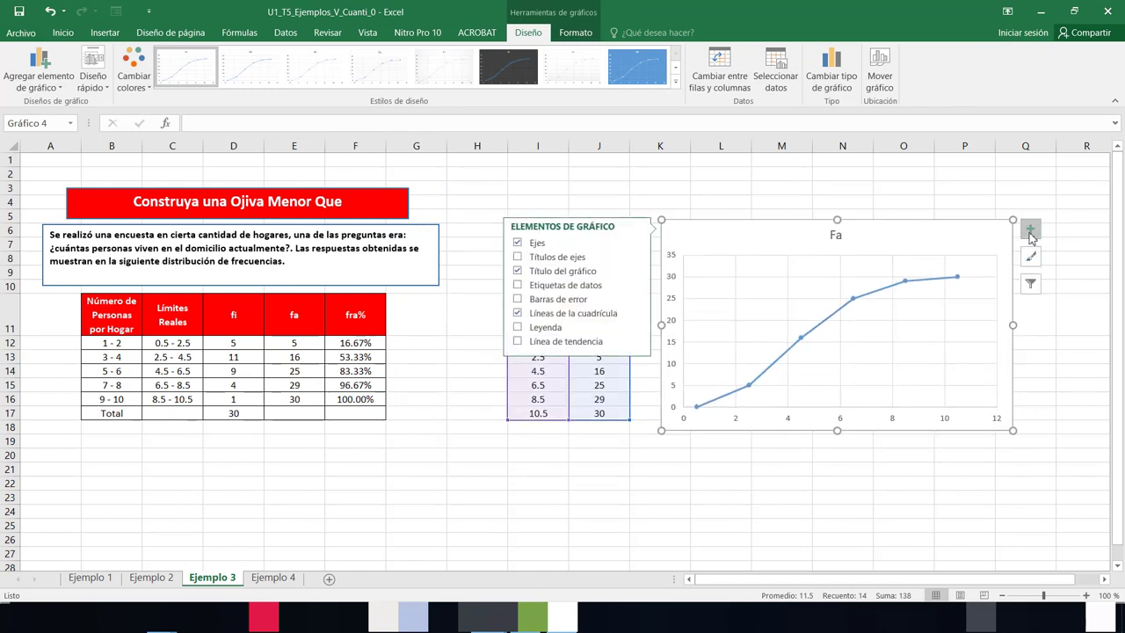
{"action": "left_click", "coordinate": [519, 258]}
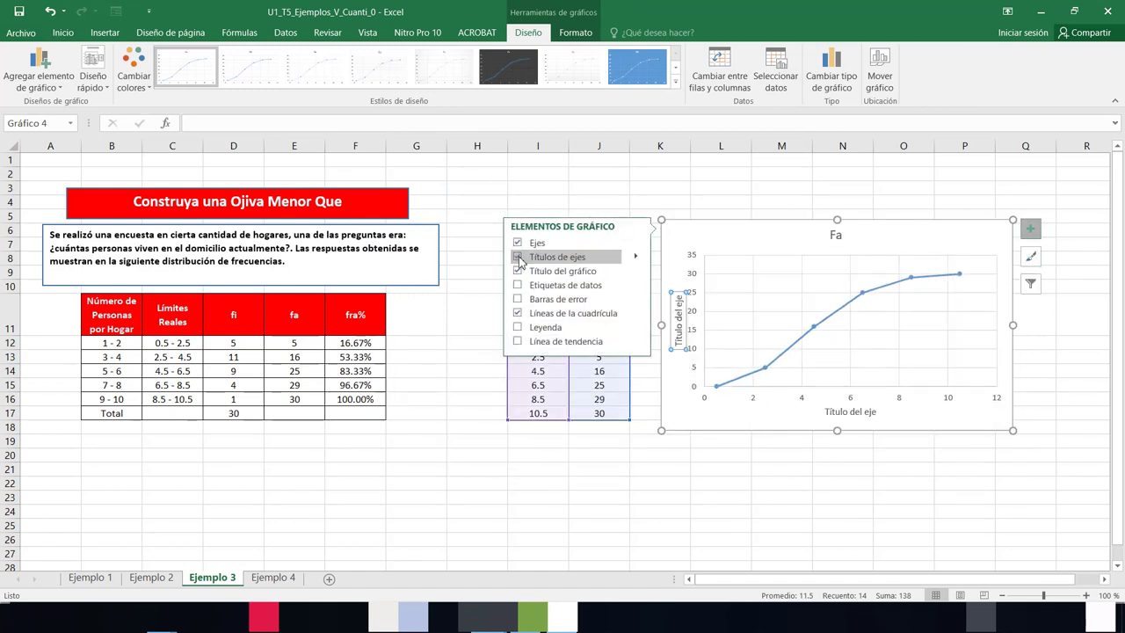
{"action": "left_click", "coordinate": [518, 286]}
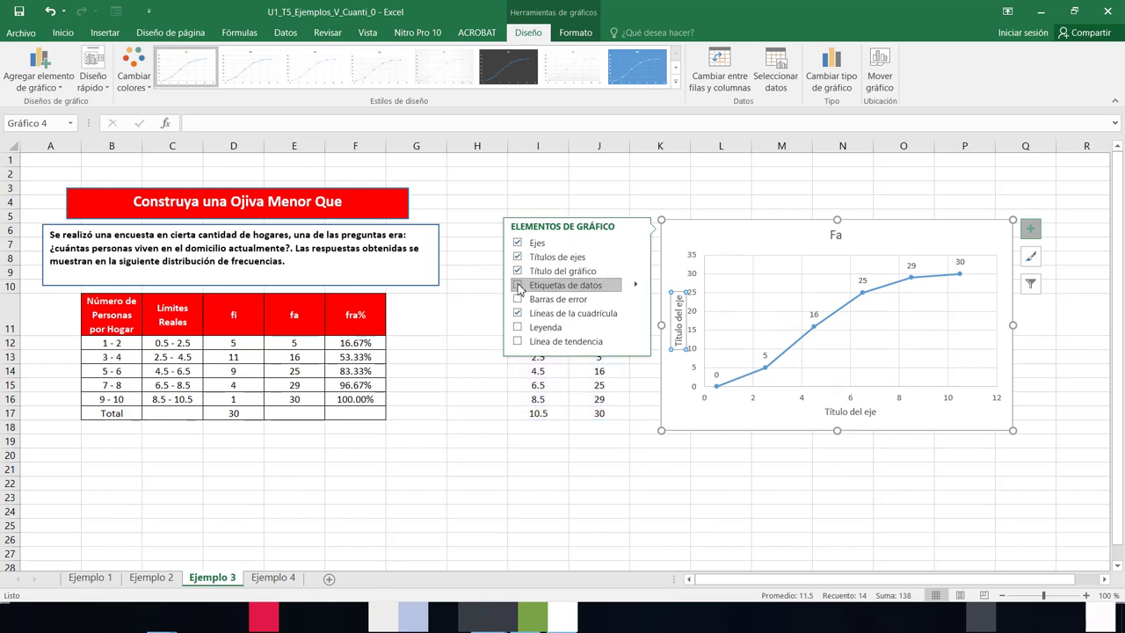
{"action": "left_click", "coordinate": [753, 197]}
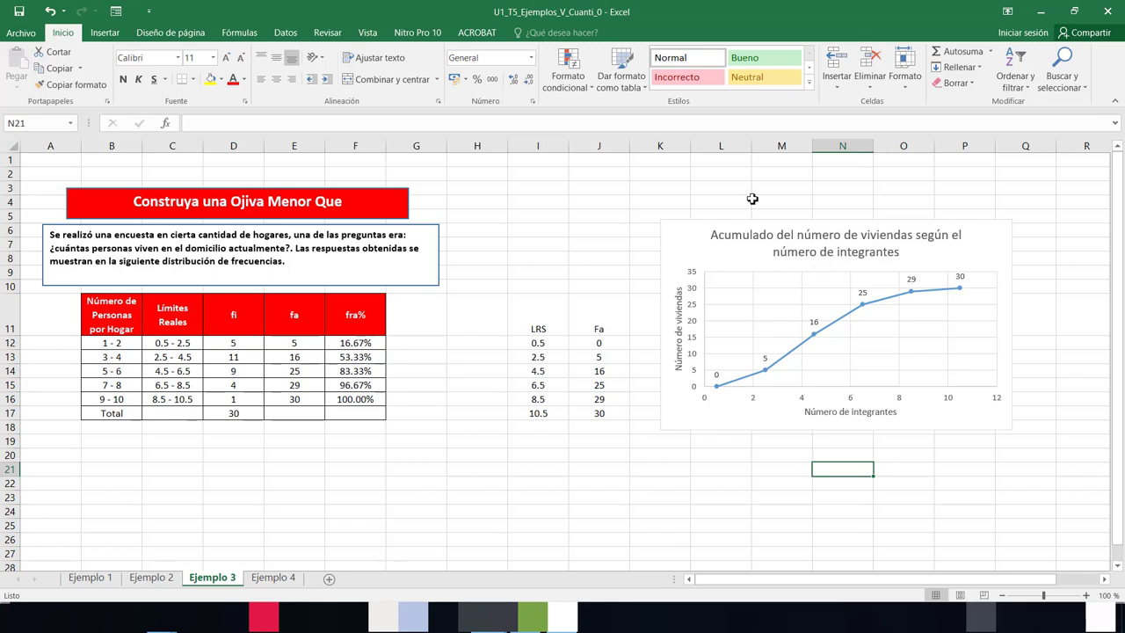
Step: Set the less-than ogive's horizontal axis limits to a minimum of 0.5 and a maximum of 10.5
{"action": "left_click", "coordinate": [884, 394]}
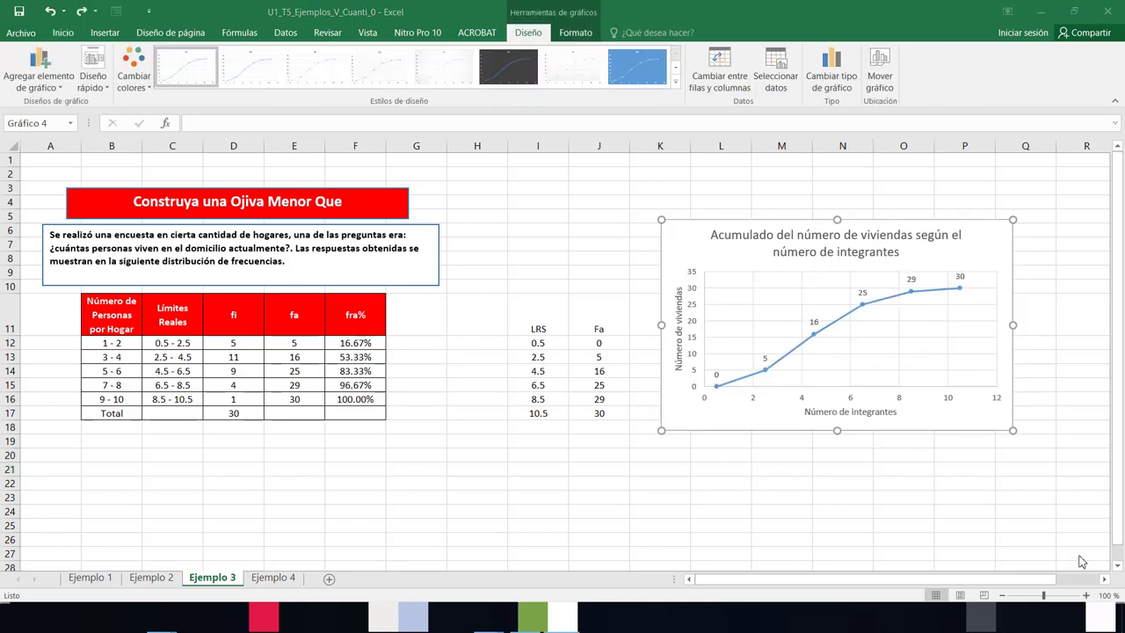
{"action": "double_click", "coordinate": [756, 402]}
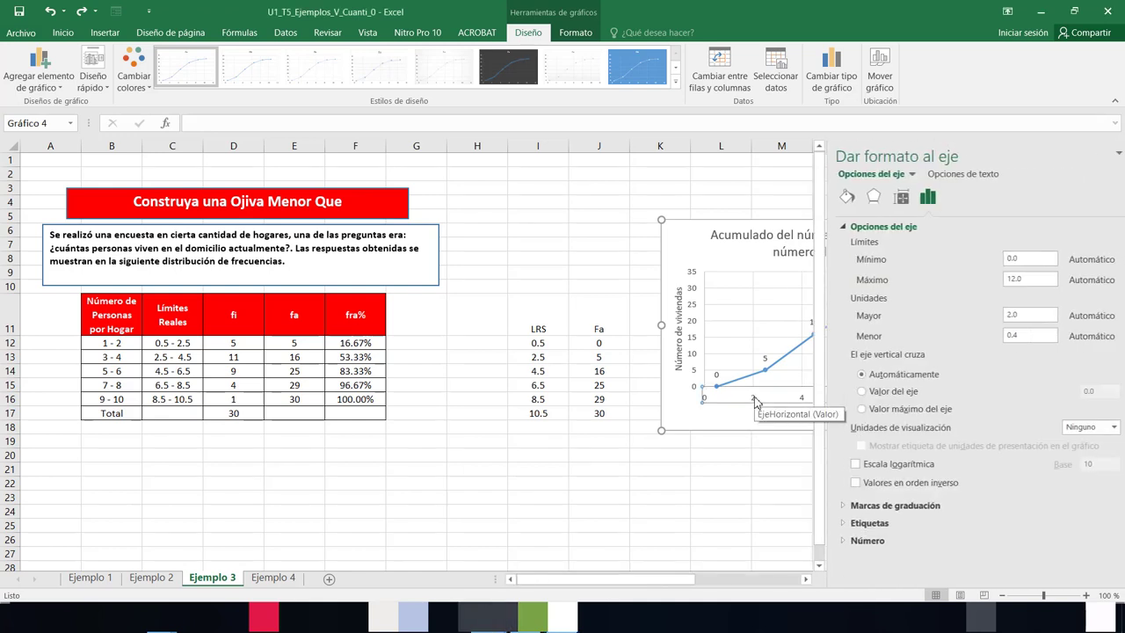
{"action": "left_click_drag", "start_coordinate": [1008, 261], "coordinate": [987, 265]}
{"action": "type", "text": "0"}
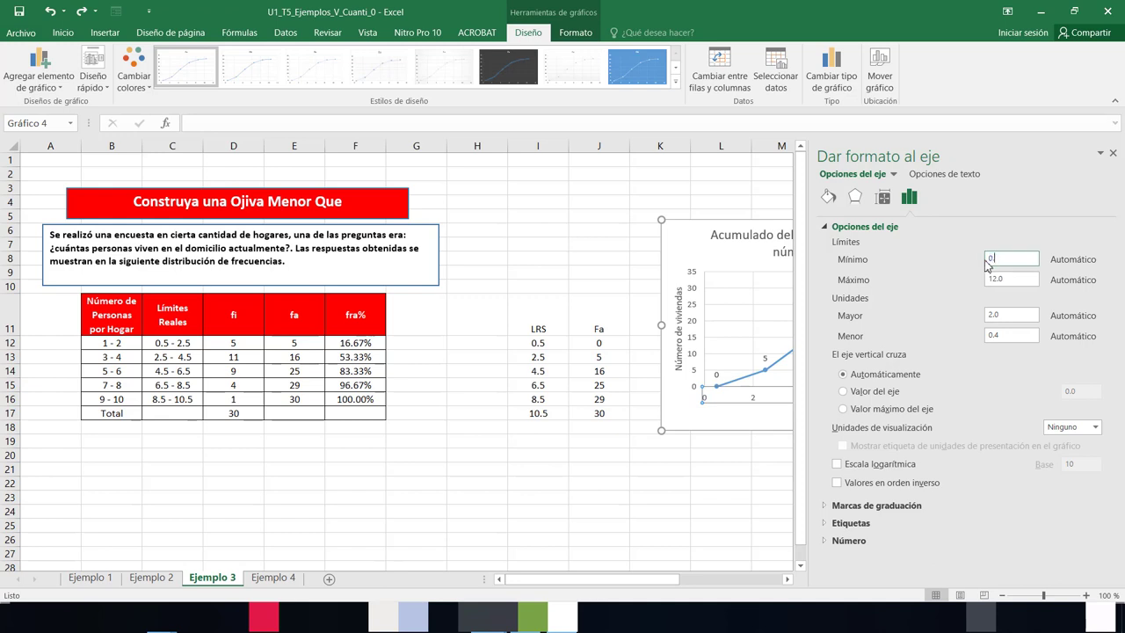
{"action": "type", "text": ".5"}
{"action": "key", "text": "Tab"}
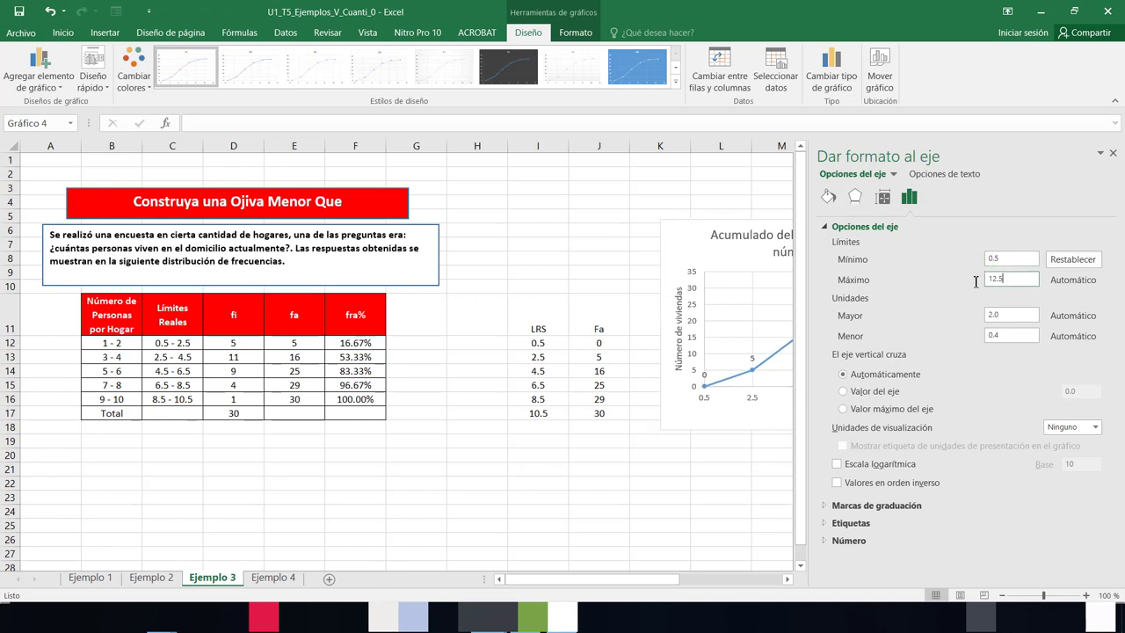
{"action": "type", "text": "10."}
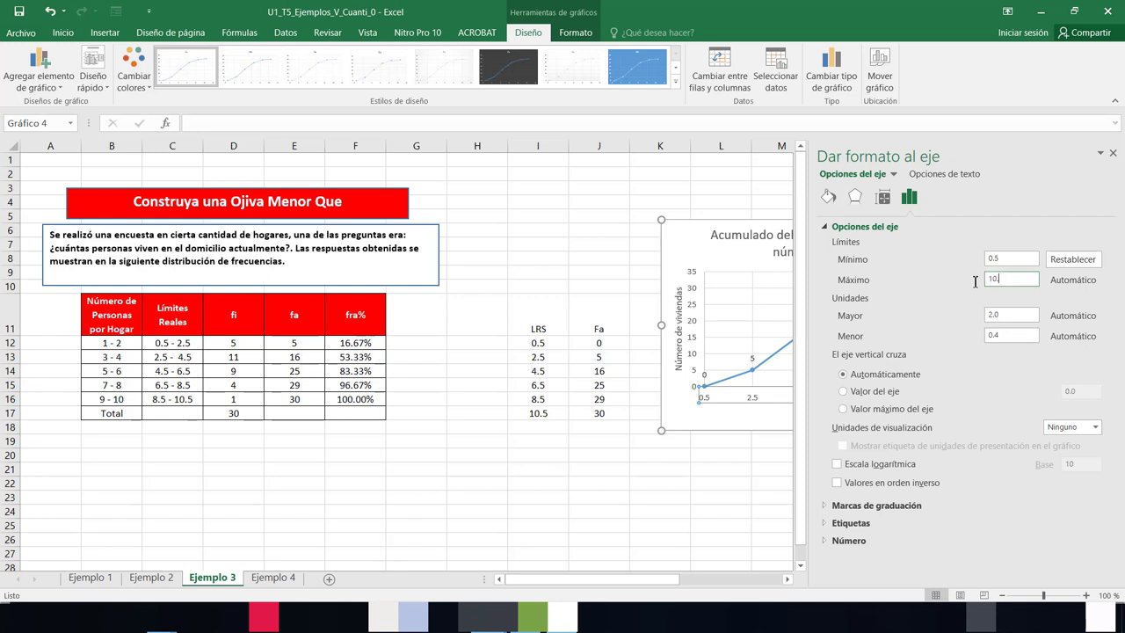
{"action": "type", "text": "5"}
{"action": "left_click", "coordinate": [1017, 316]}
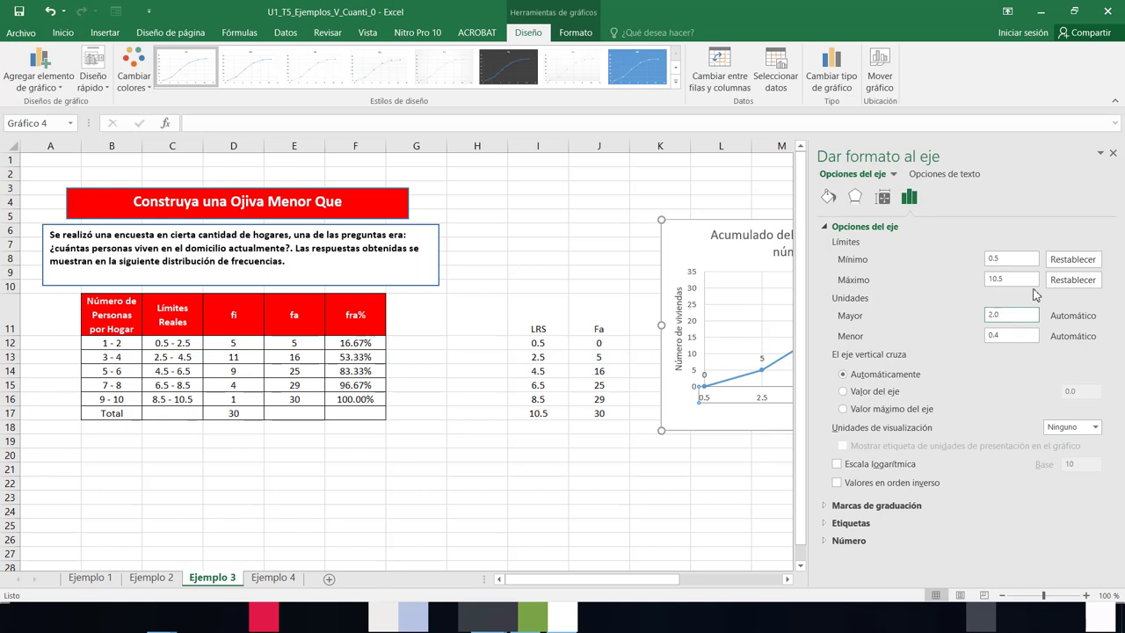
{"action": "left_click", "coordinate": [1113, 154]}
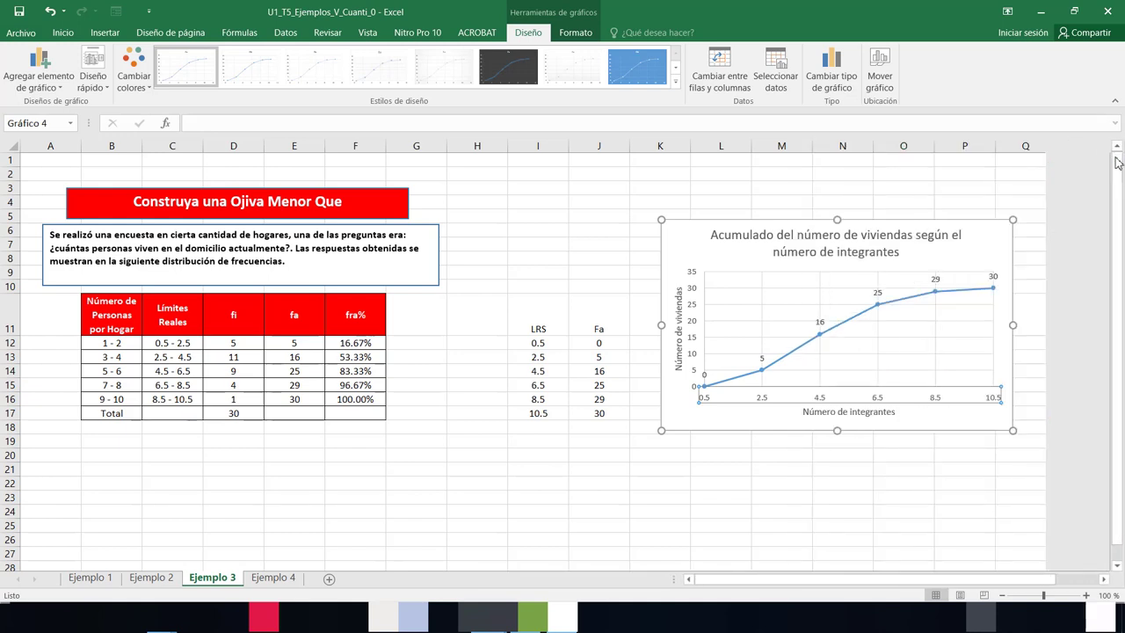
{"action": "left_click", "coordinate": [830, 507]}
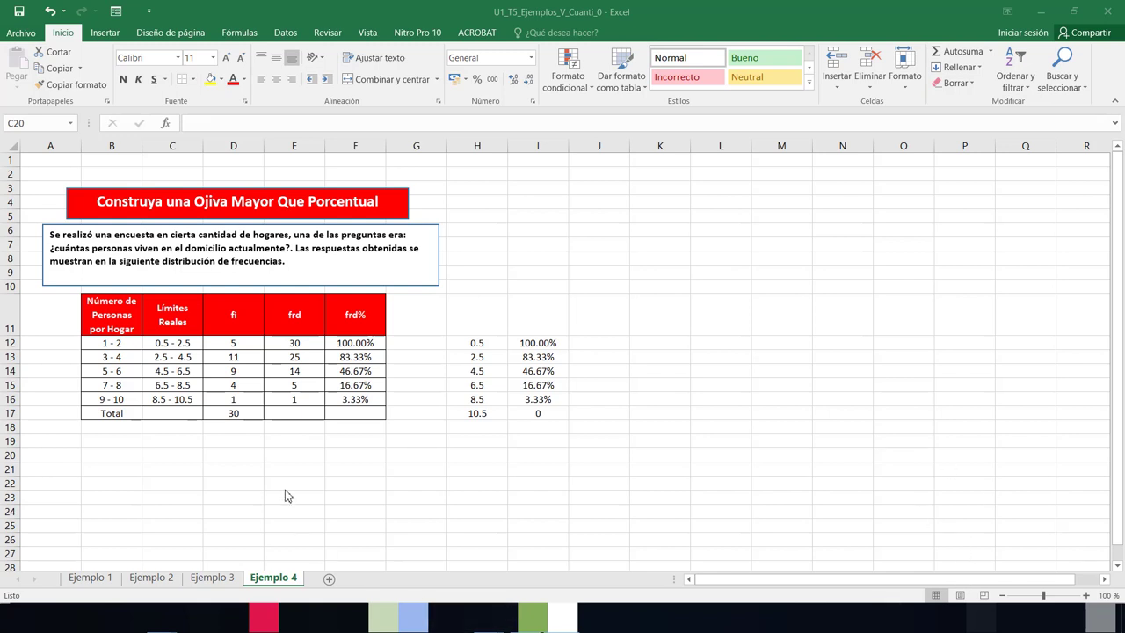
Step: Insert the recommended scatter chart with lines (Dispersión) from the limits and percentages in H12:I17 on the Ejemplo 4 sheet
{"action": "left_click", "coordinate": [479, 412]}
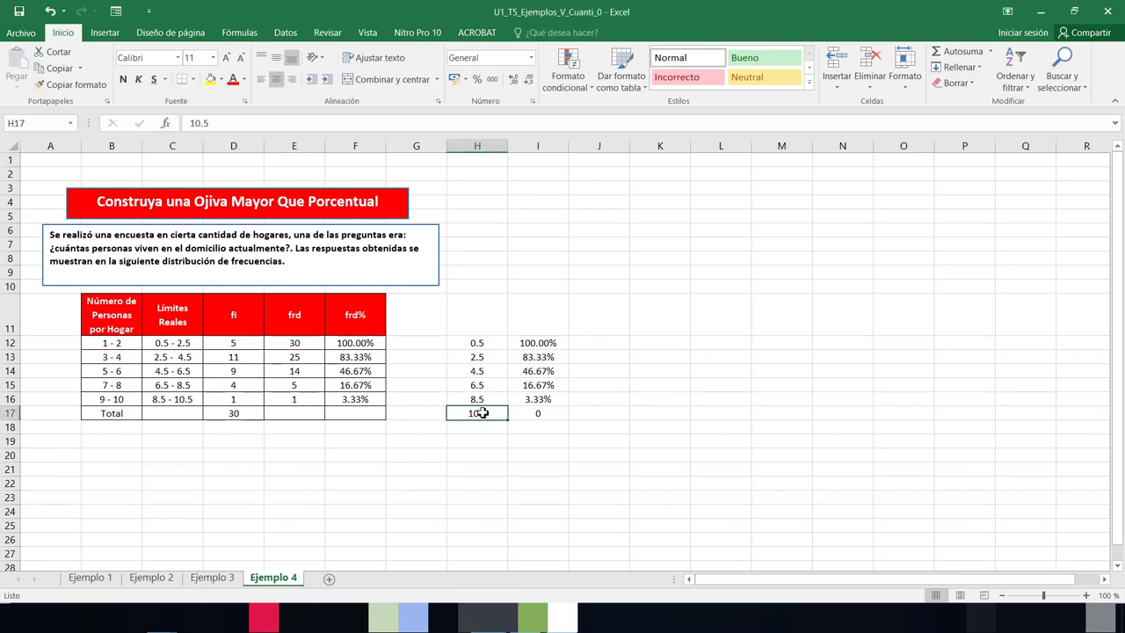
{"action": "left_click", "coordinate": [542, 412]}
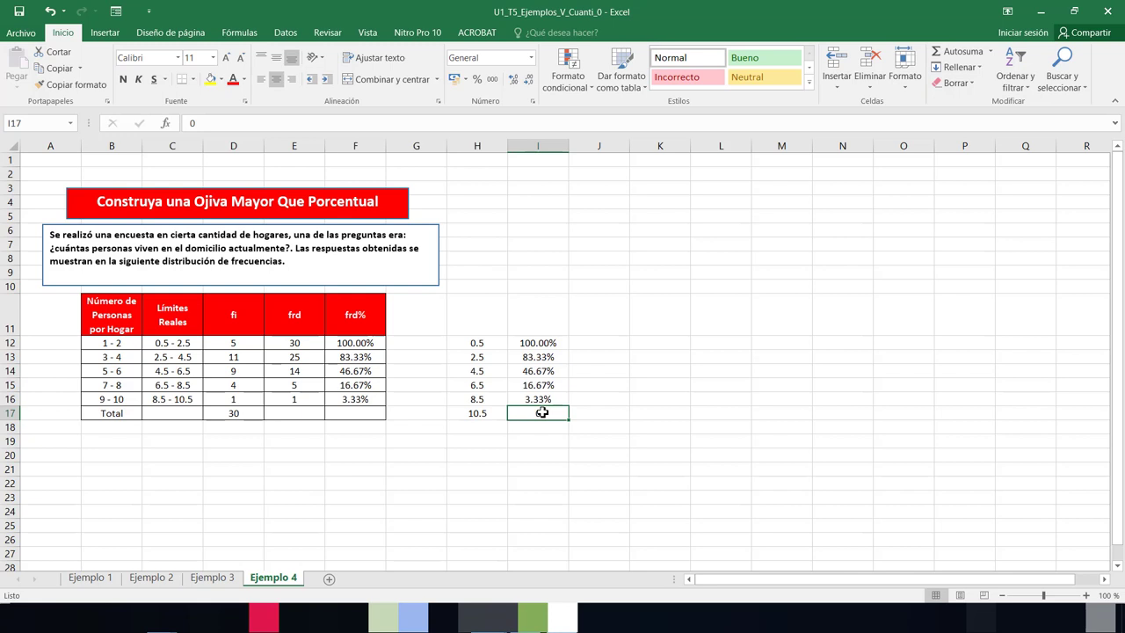
{"action": "left_click", "coordinate": [483, 343]}
{"action": "left_click_drag", "start_coordinate": [483, 343], "coordinate": [535, 411]}
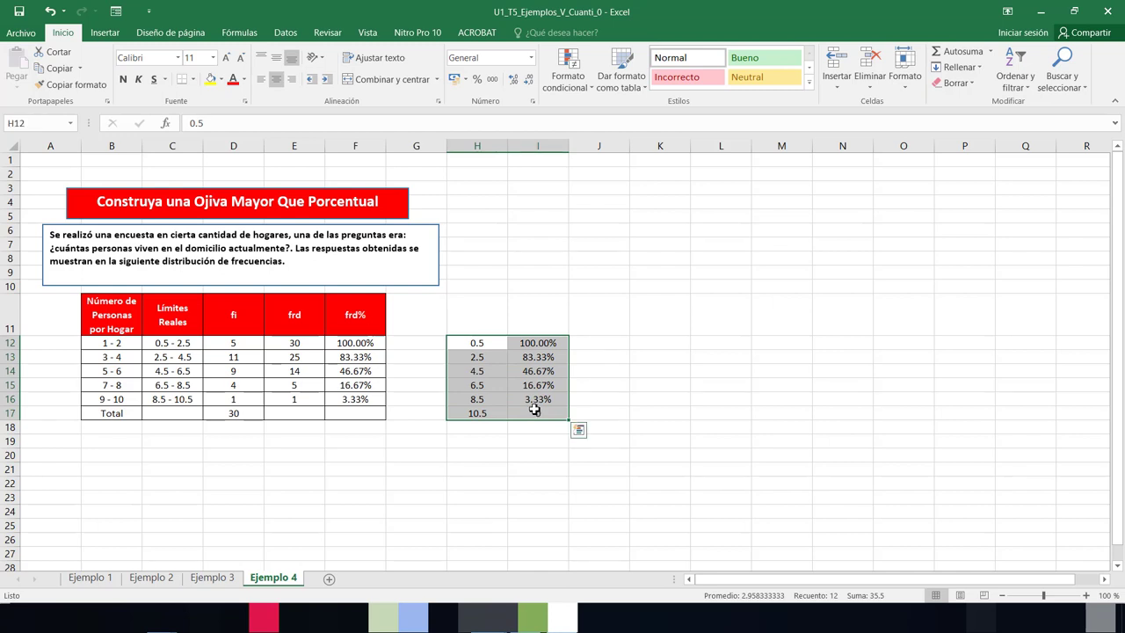
{"action": "left_click", "coordinate": [105, 32]}
{"action": "left_click", "coordinate": [488, 69]}
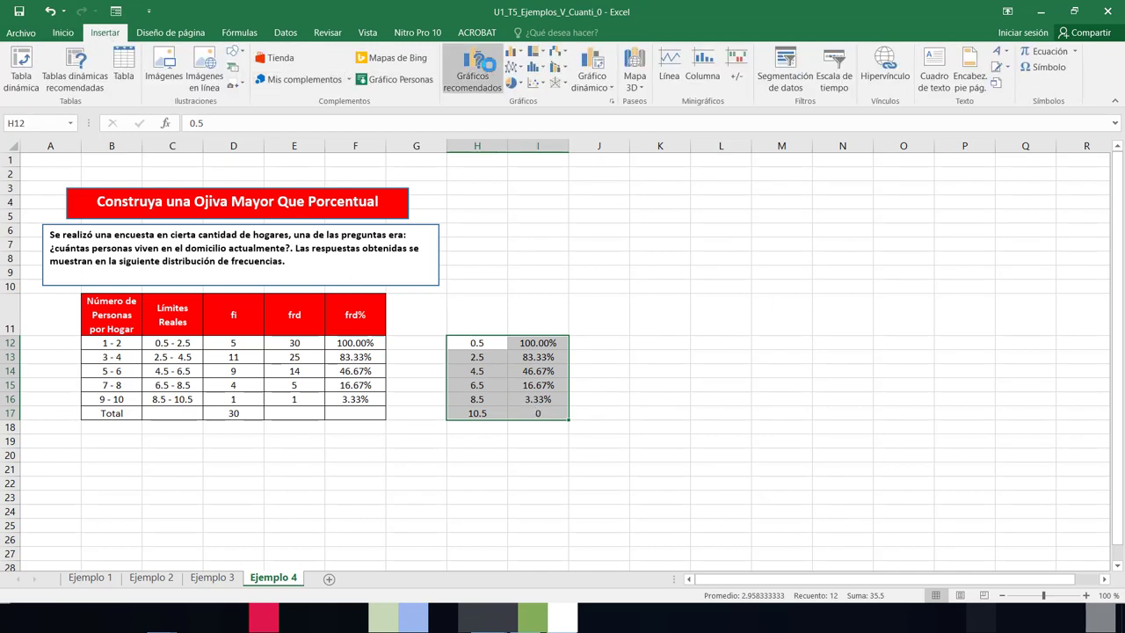
{"action": "left_click", "coordinate": [417, 313]}
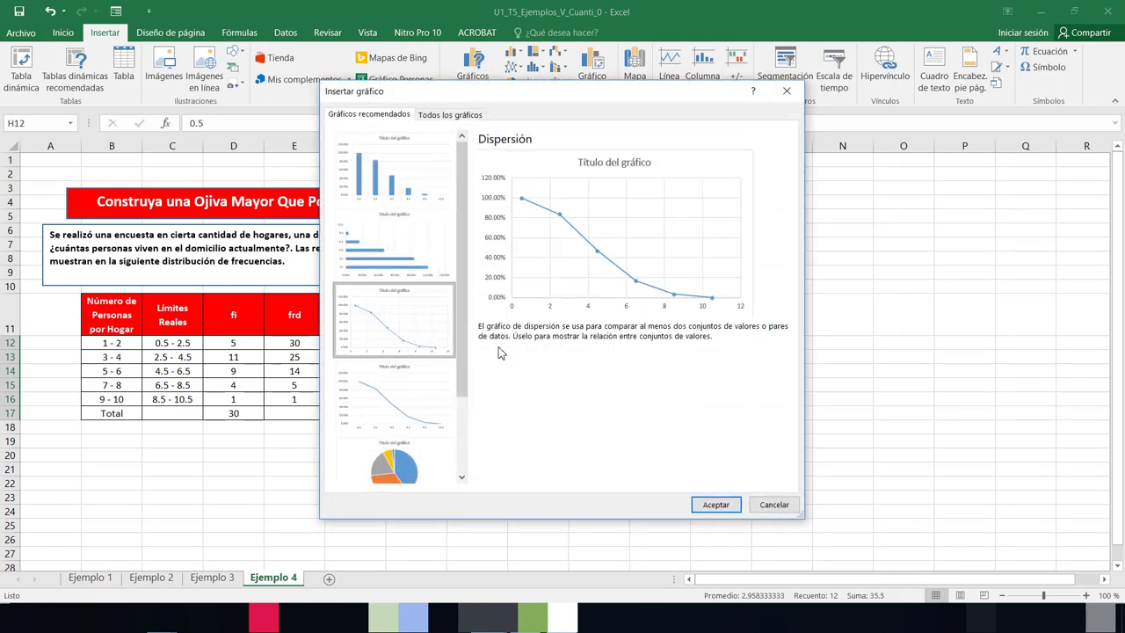
{"action": "left_click", "coordinate": [716, 505]}
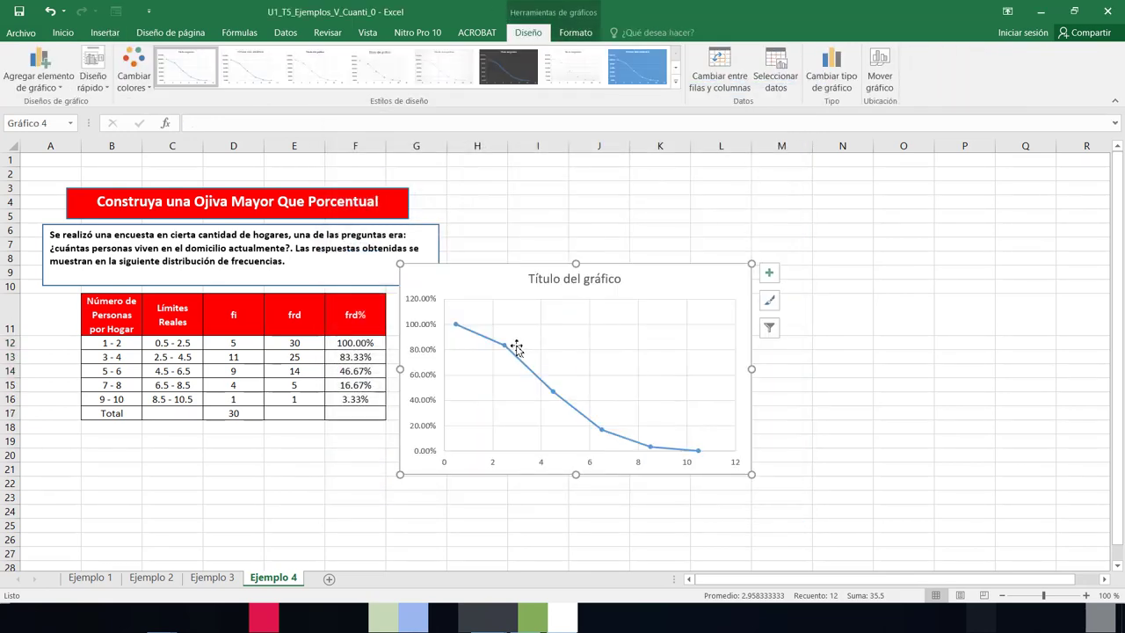
Step: Add axis titles and data labels to the percentage greater-than ogive chart
{"action": "left_click", "coordinate": [770, 275]}
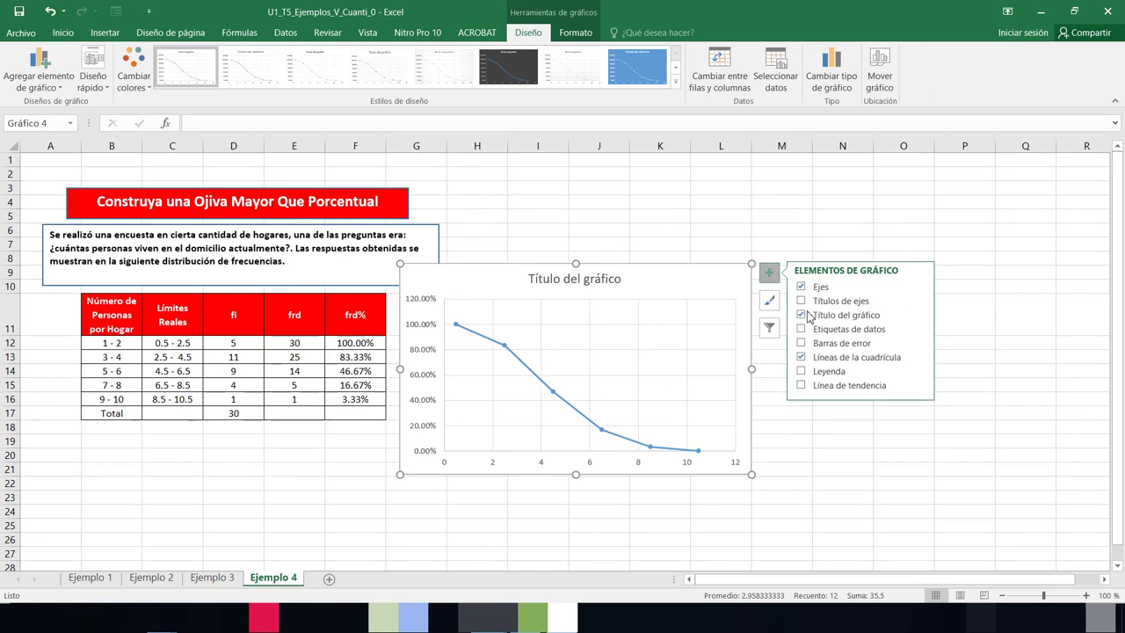
{"action": "left_click", "coordinate": [800, 300]}
{"action": "left_click", "coordinate": [801, 329]}
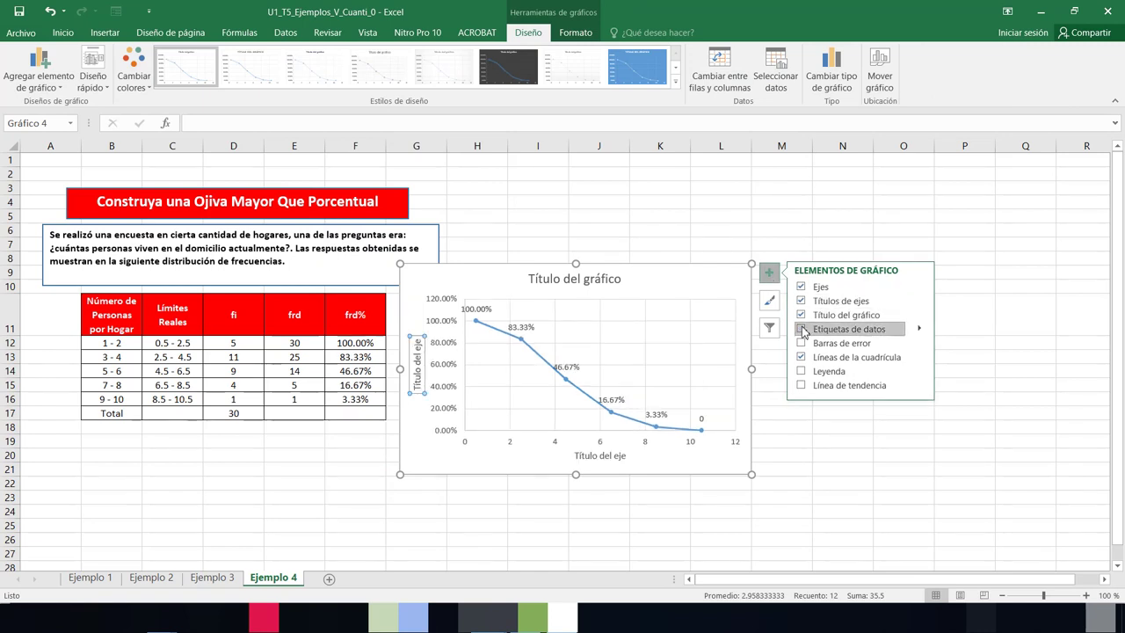
Step: Move the chart beside the helper data; title it "Desacumulado del porcentaje de viviendas según el número de integrantes" and its axes "Porcentaje de viviendas" and "Número de integrantes"
{"action": "left_click_drag", "start_coordinate": [641, 264], "coordinate": [852, 226]}
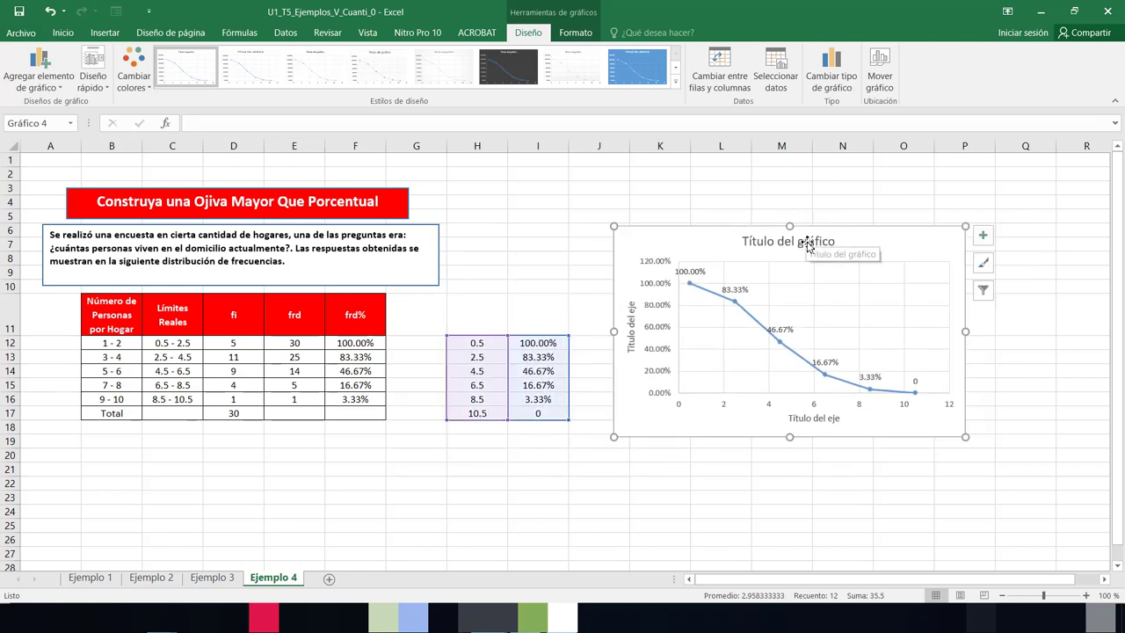
{"action": "double_click", "coordinate": [807, 241]}
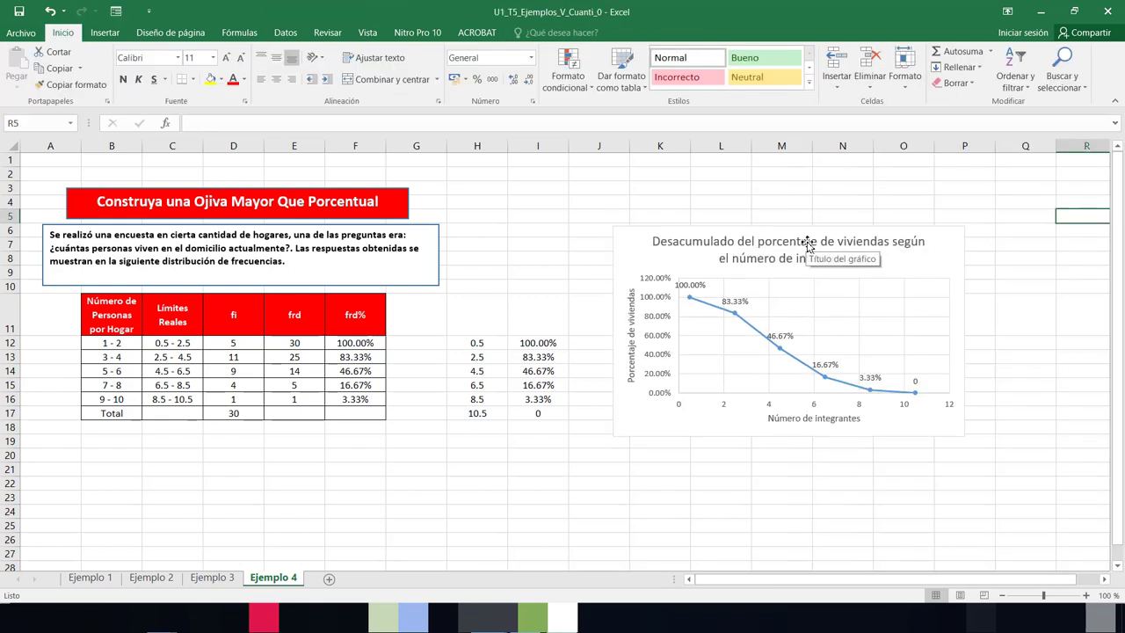
Step: Set the percentage greater-than ogive's horizontal axis limits to a minimum of 0.5 and a maximum of 10.5
{"action": "double_click", "coordinate": [726, 406]}
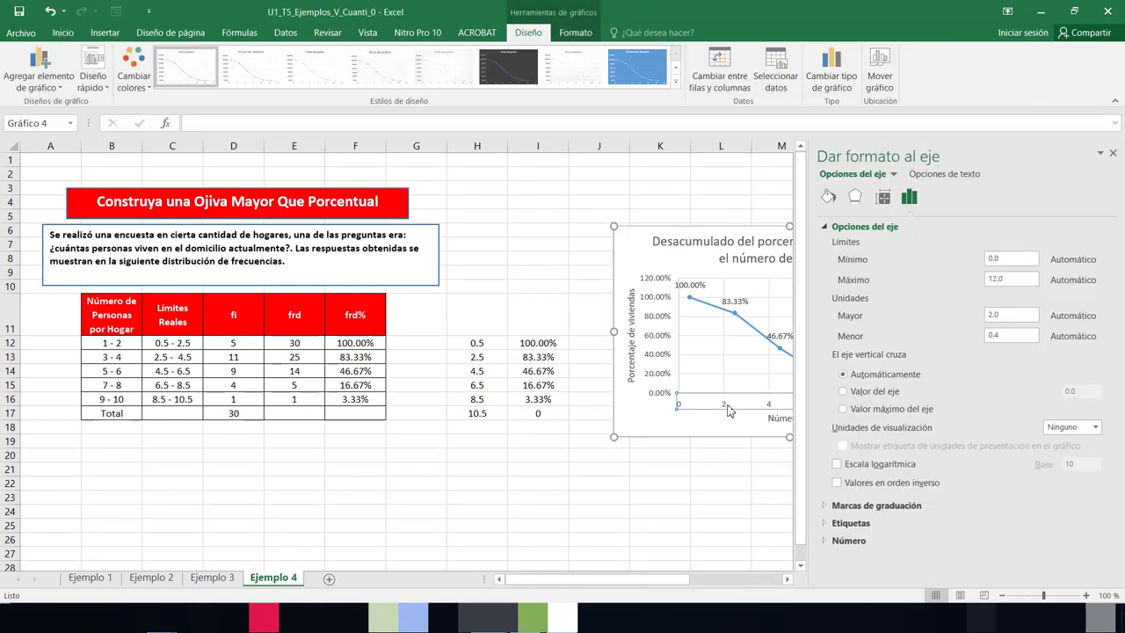
{"action": "left_click", "coordinate": [986, 258]}
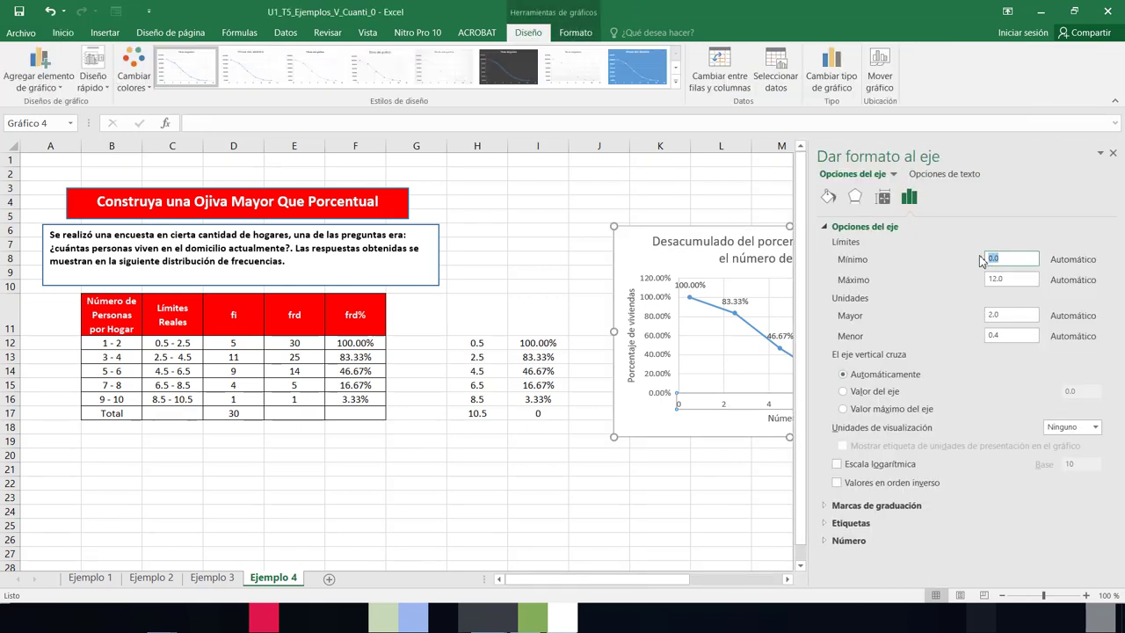
{"action": "type", "text": "0.5"}
{"action": "left_click", "coordinate": [987, 279]}
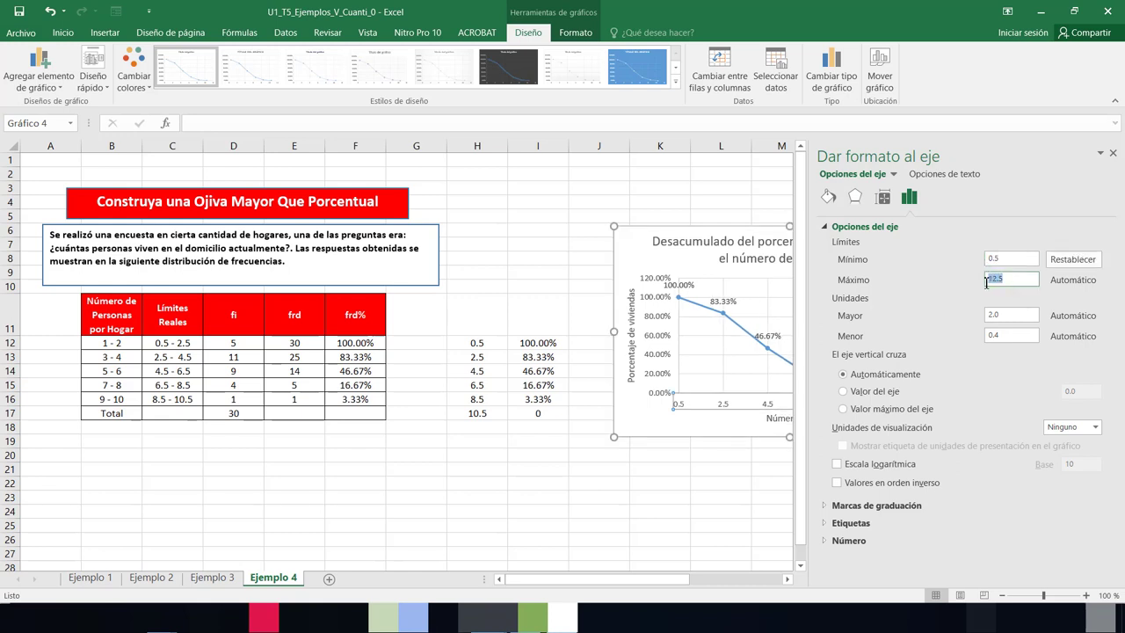
{"action": "type", "text": "1"}
{"action": "left_click", "coordinate": [1015, 315]}
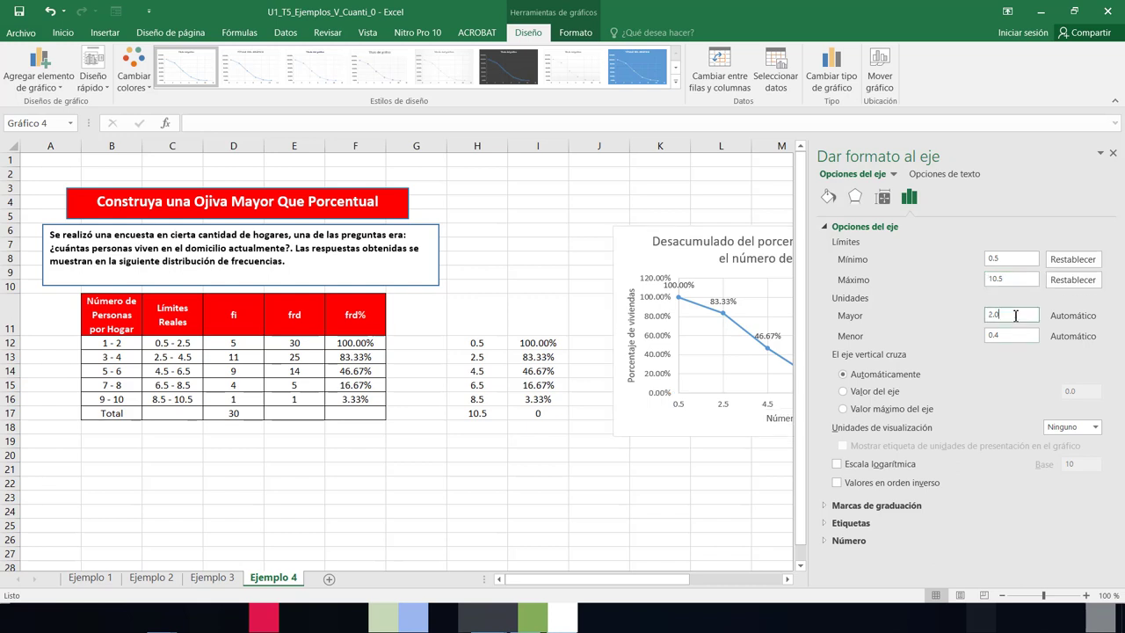
{"action": "left_click", "coordinate": [1113, 153]}
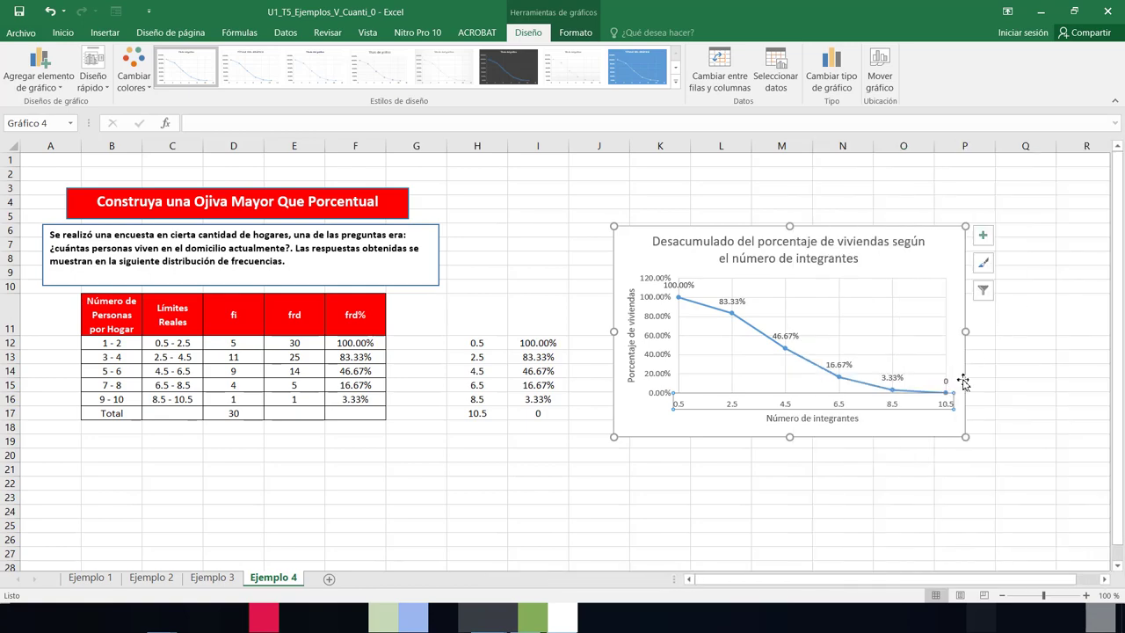